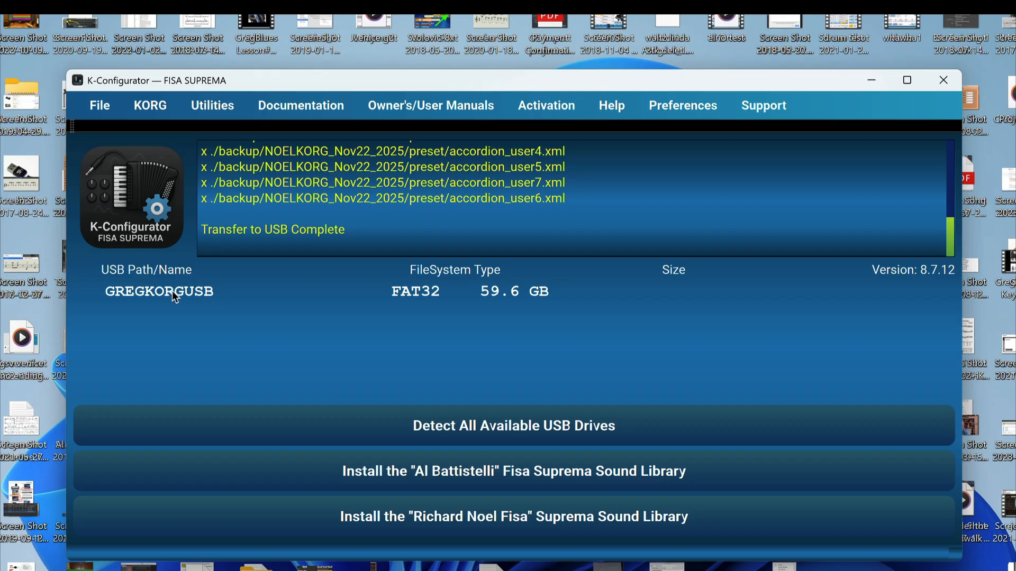
On the detected USB drive, open the dual tree view with MYKORGBACKUP as source and NOELKORG_Nov22_2025 as destination
{"action": "left_click", "coordinate": [172, 293]}
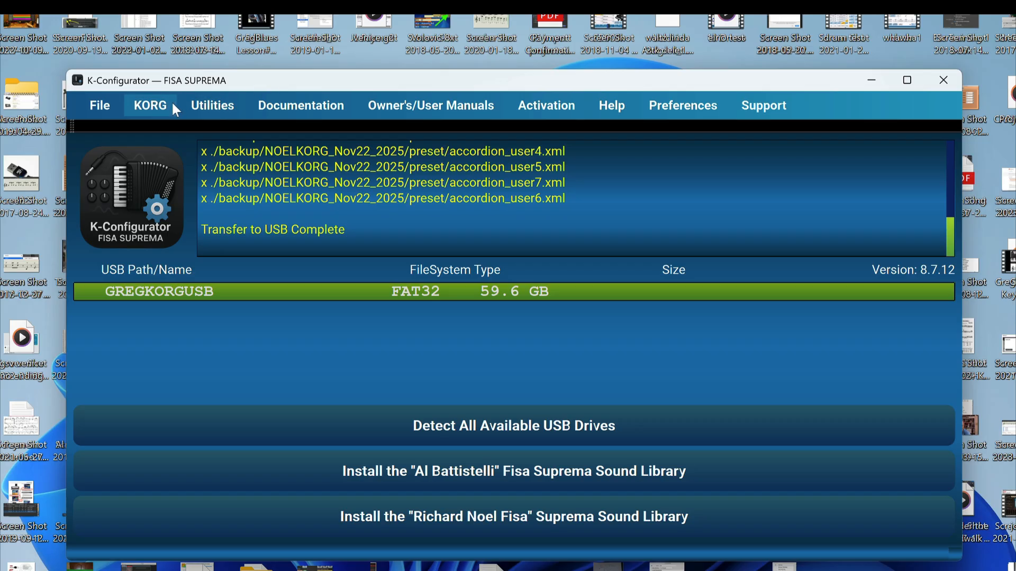
{"action": "left_click", "coordinate": [155, 107]}
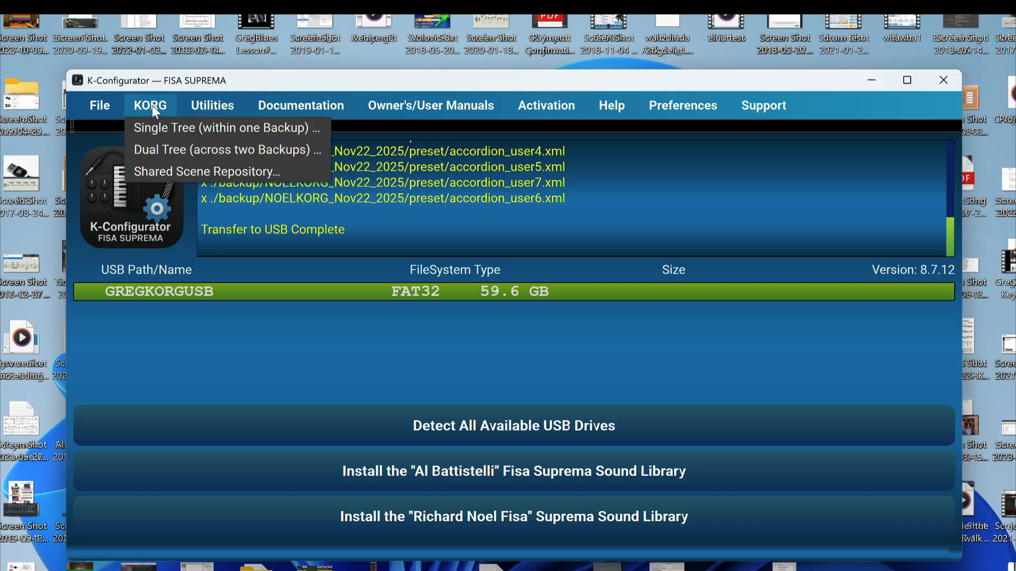
{"action": "left_click", "coordinate": [210, 153]}
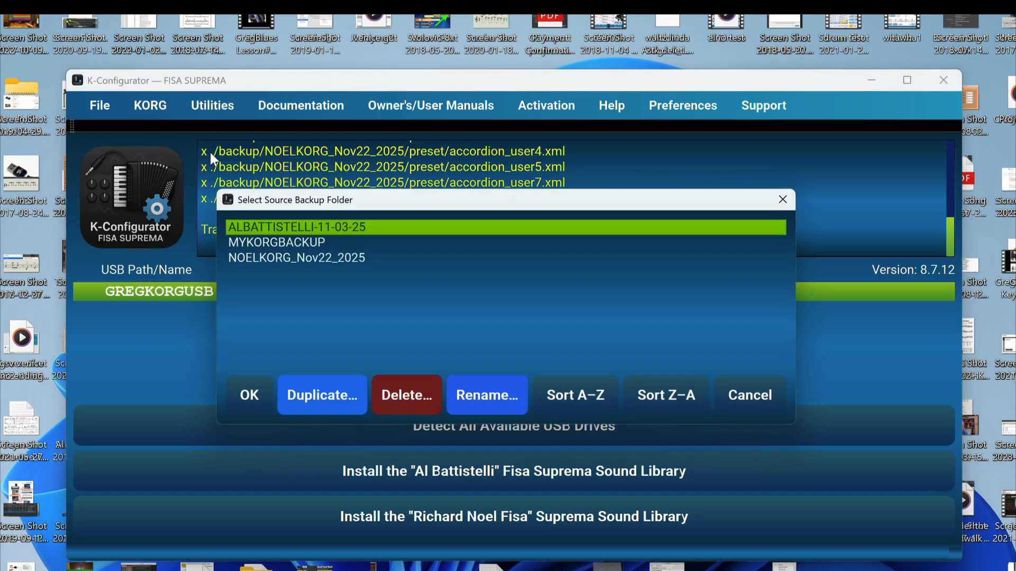
{"action": "left_click", "coordinate": [264, 243]}
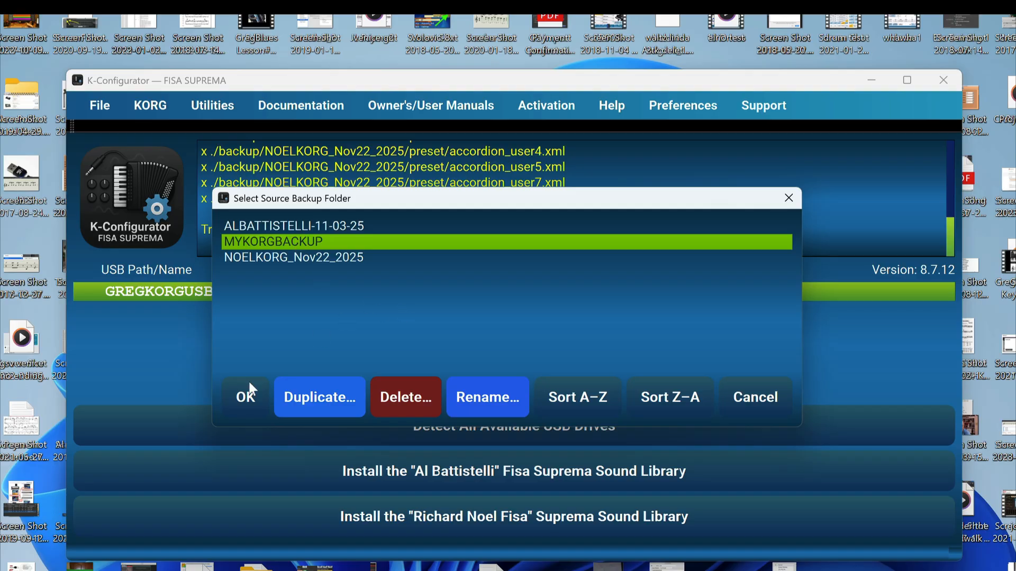
{"action": "left_click", "coordinate": [245, 397]}
{"action": "left_click", "coordinate": [245, 399]}
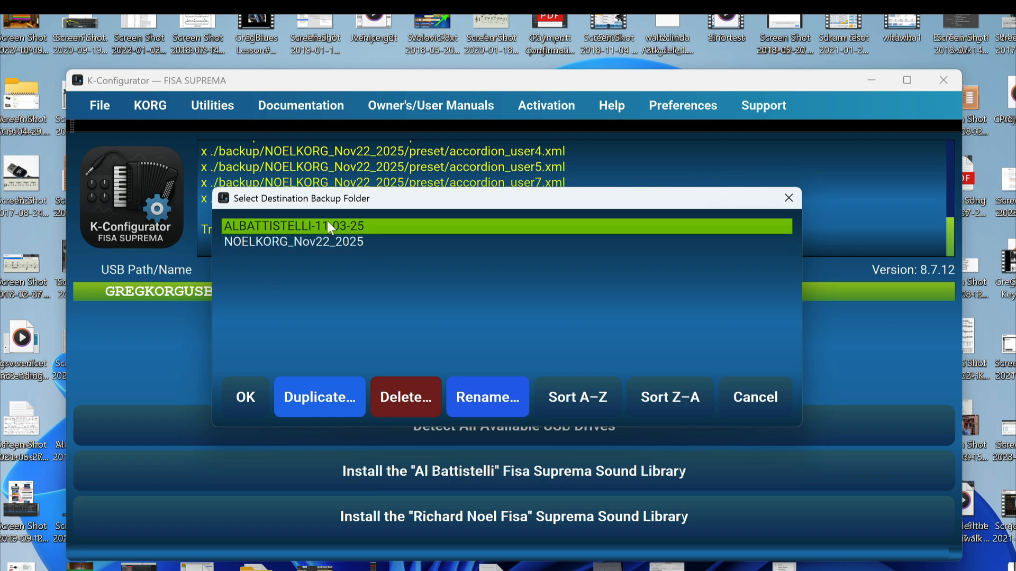
{"action": "left_click", "coordinate": [290, 242]}
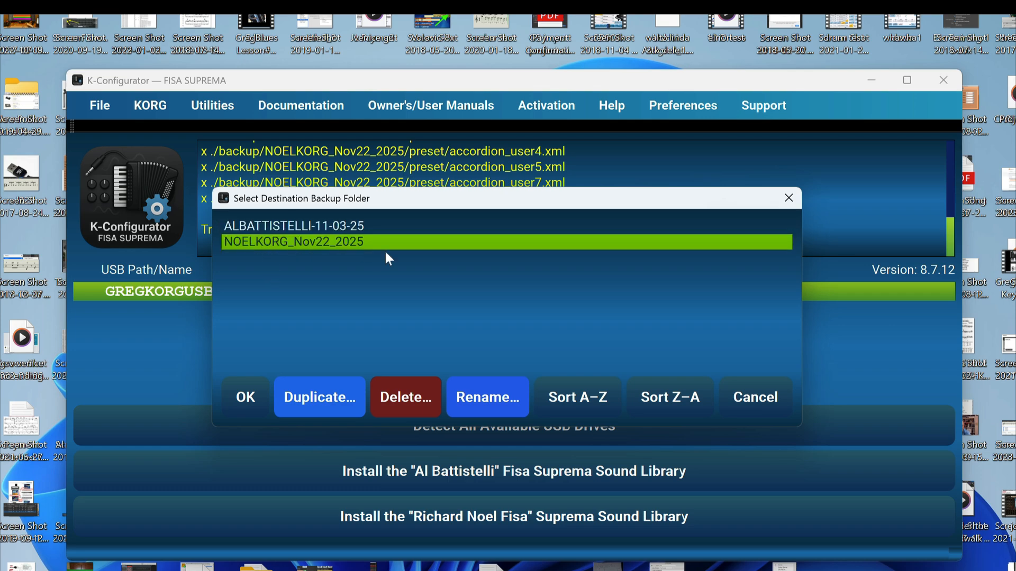
{"action": "left_click", "coordinate": [244, 397]}
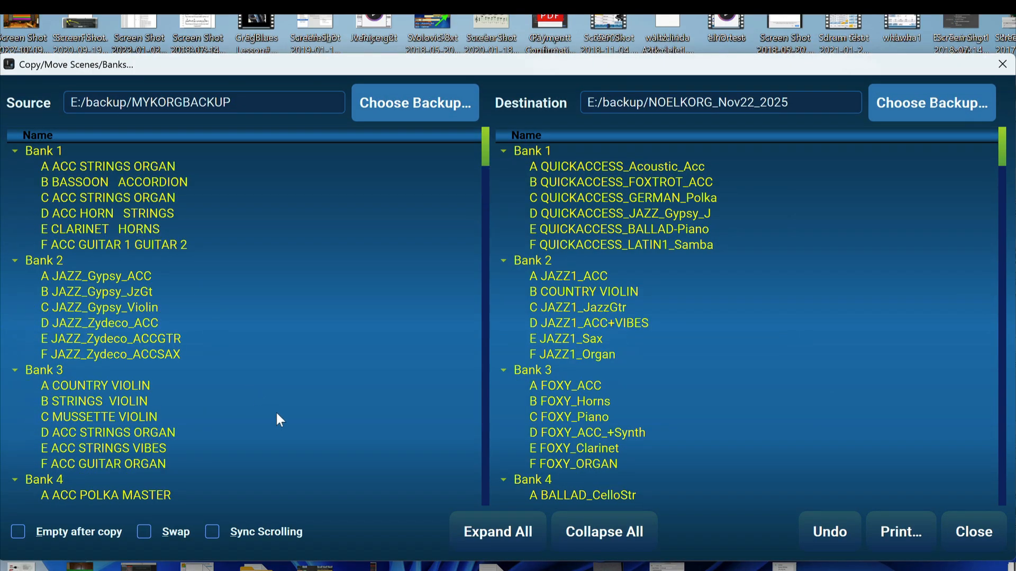
Look through the scenes in the source backup's banks, down to Bank 21 and its neighbours
{"action": "scroll", "coordinate": [275, 411], "scroll_direction": "down", "scroll_amount": 1}
{"action": "scroll", "coordinate": [276, 410], "scroll_direction": "up", "scroll_amount": 1}
{"action": "scroll", "coordinate": [129, 296], "scroll_direction": "down", "scroll_amount": 16}
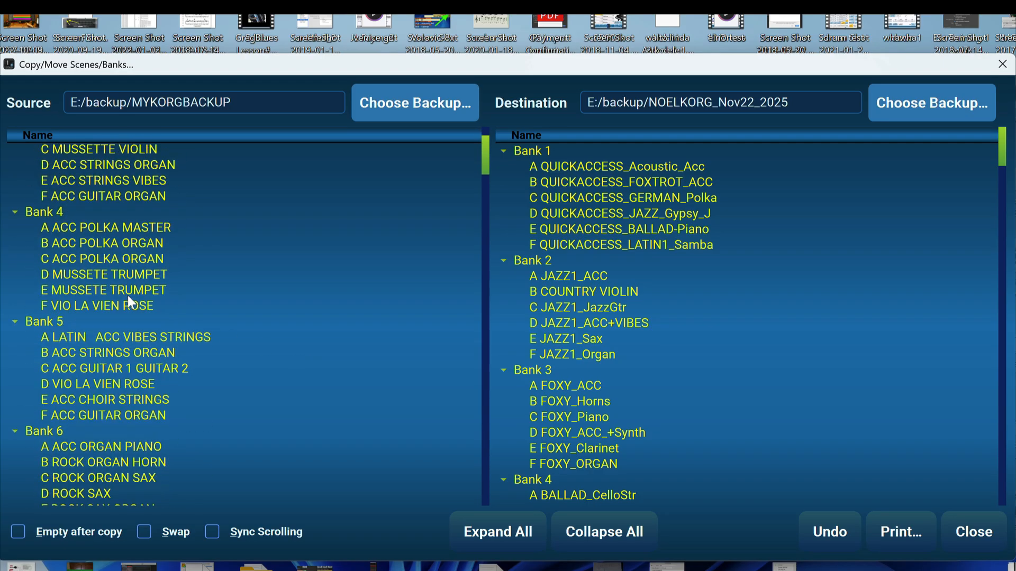
{"action": "scroll", "coordinate": [126, 299], "scroll_direction": "down", "scroll_amount": 9}
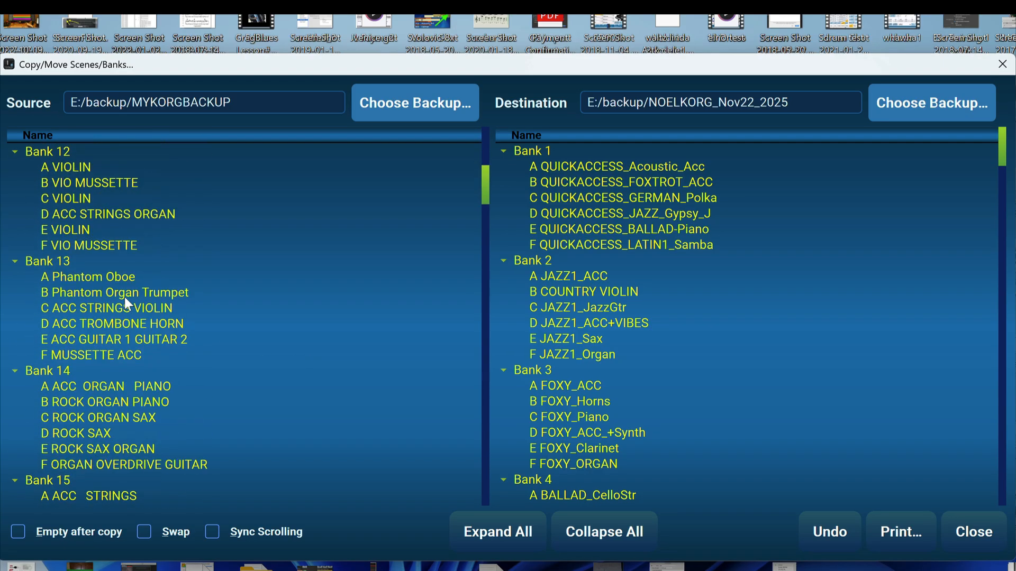
{"action": "scroll", "coordinate": [125, 299], "scroll_direction": "down", "scroll_amount": 7}
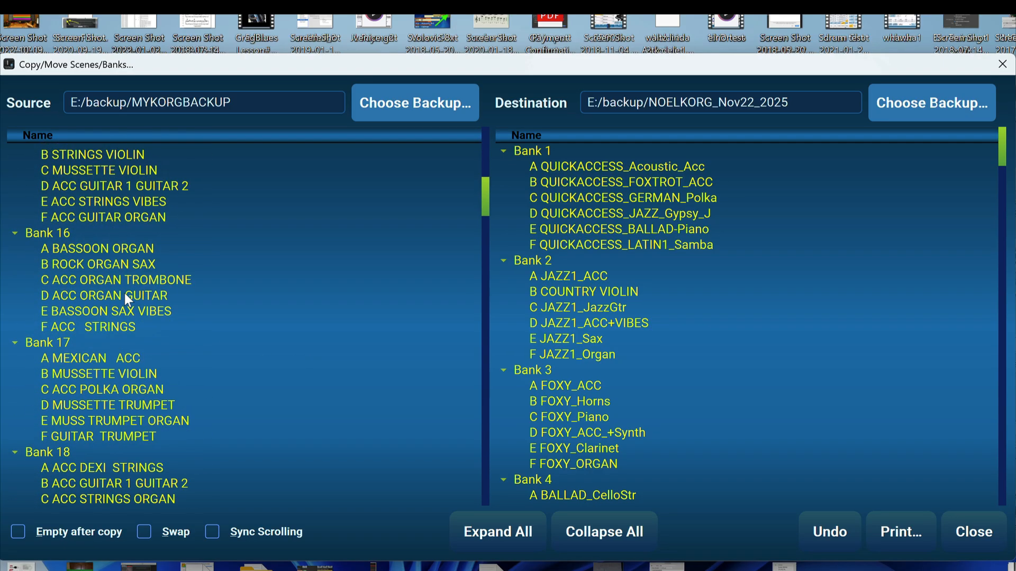
{"action": "scroll", "coordinate": [127, 299], "scroll_direction": "down", "scroll_amount": 12}
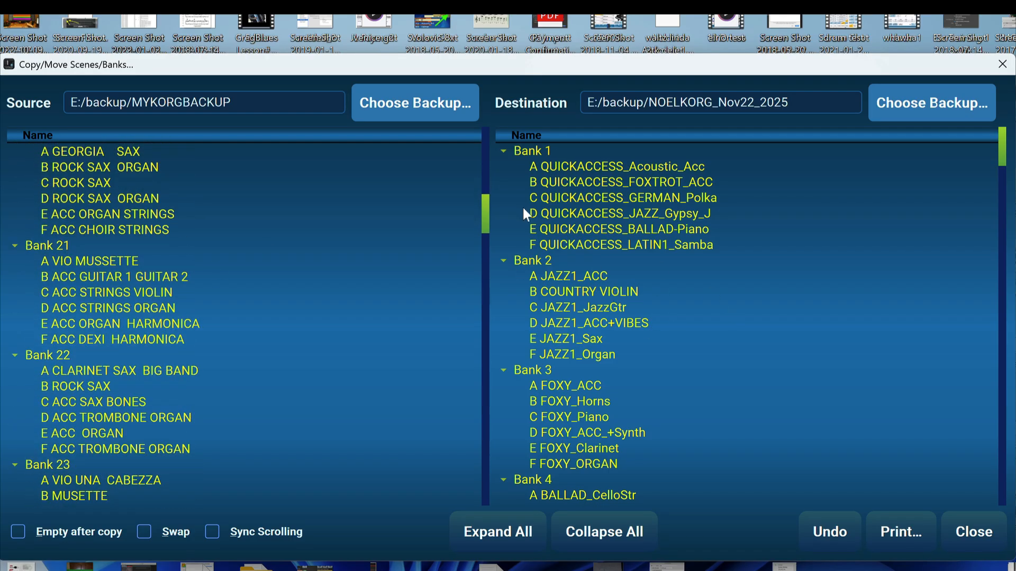
Try copying JAZZ1_ACC from the destination's Bank 2 into slots A and D of the source's Bank 21, and undo both copies
{"action": "left_click", "coordinate": [535, 263]}
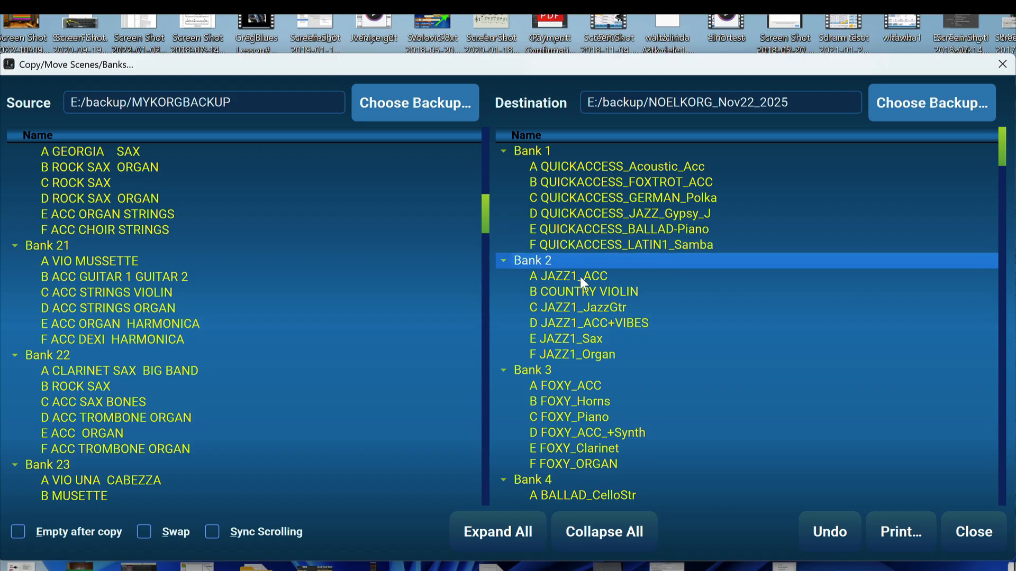
{"action": "left_click", "coordinate": [604, 278]}
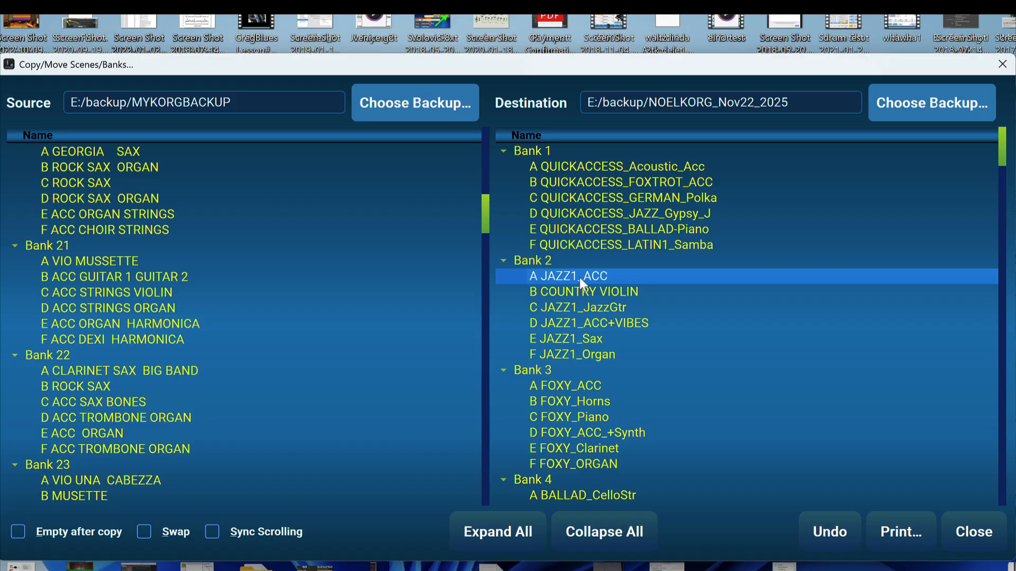
{"action": "left_click_drag", "start_coordinate": [579, 276], "coordinate": [84, 258]}
{"action": "left_click_drag", "start_coordinate": [578, 274], "coordinate": [118, 302]}
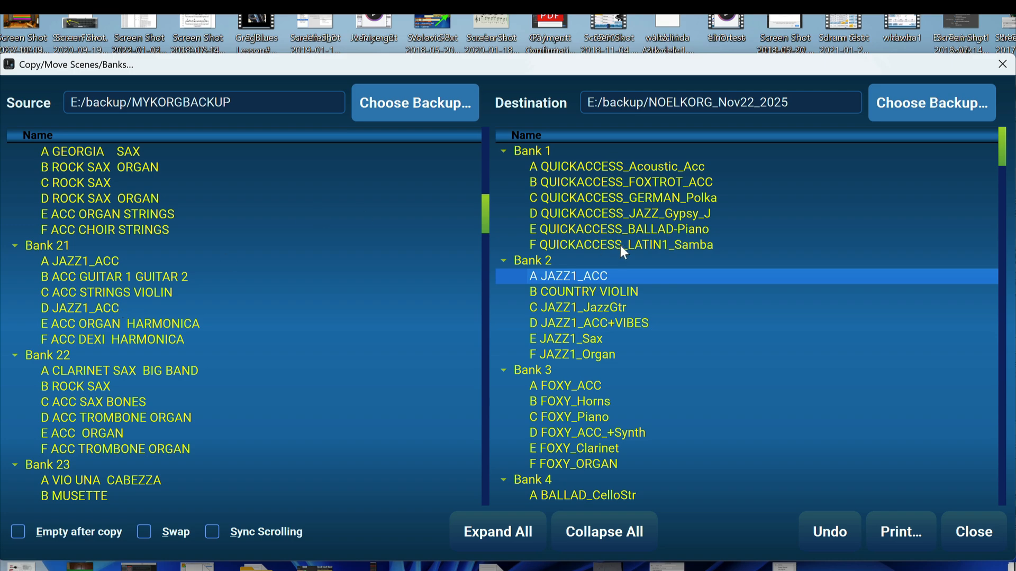
{"action": "left_click", "coordinate": [831, 528]}
{"action": "left_click", "coordinate": [832, 529]}
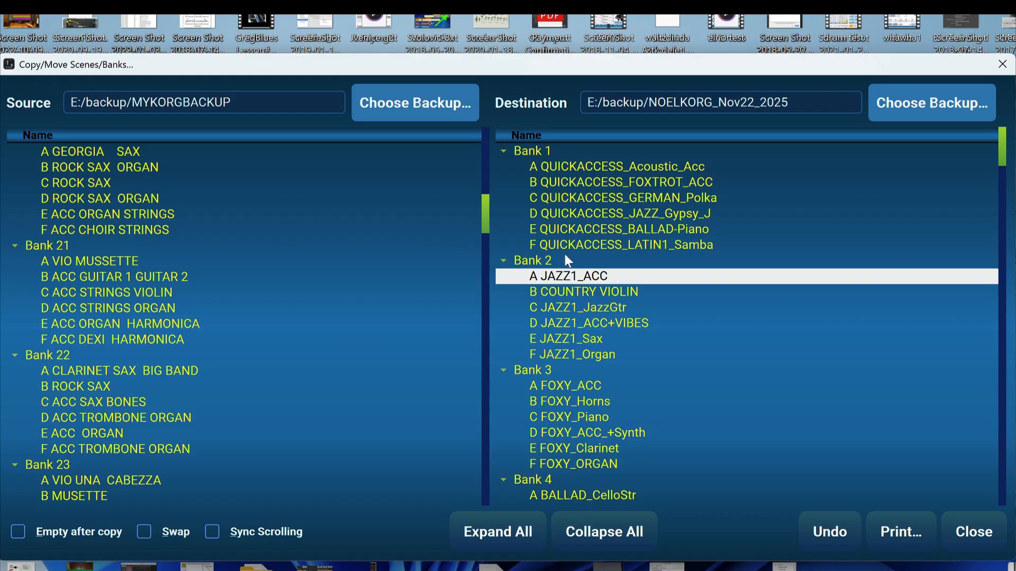
Copy the whole Bank 2 of the destination backup onto Bank 21 of the source backup
{"action": "left_click", "coordinate": [553, 263]}
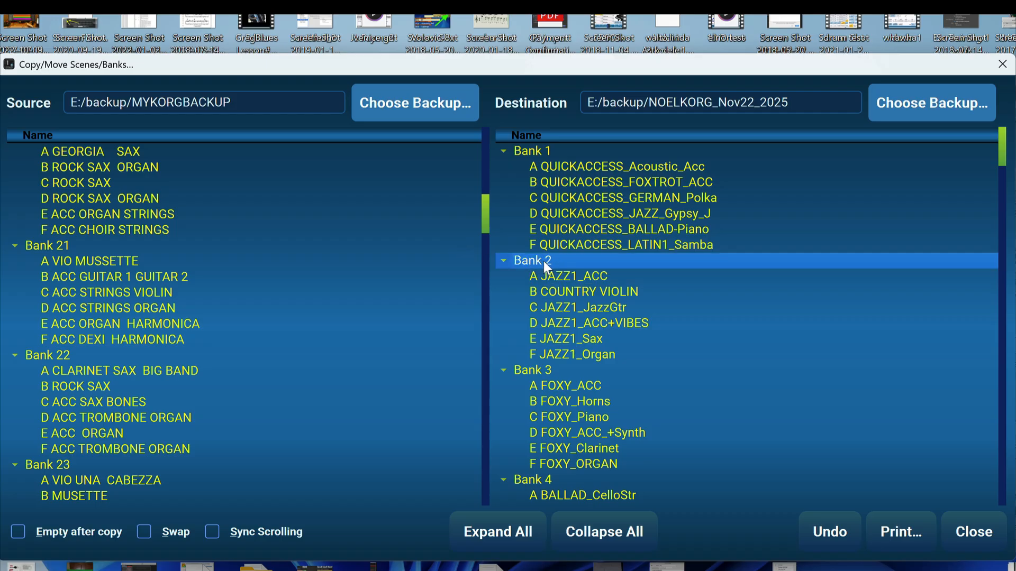
{"action": "left_click_drag", "start_coordinate": [544, 261], "coordinate": [61, 244]}
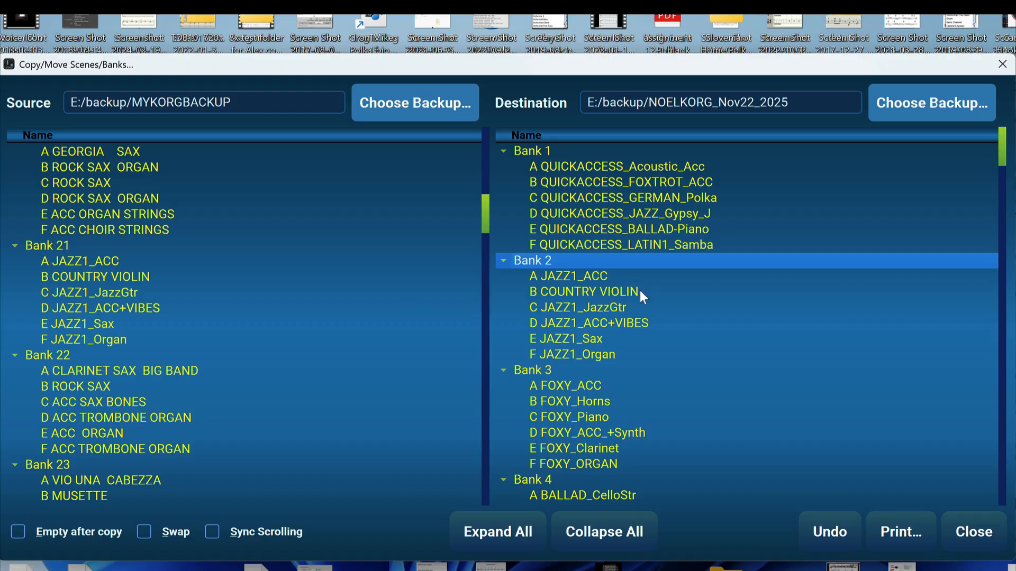
Copy the BASSOON ORGAN scene from slot A of the source's Bank 16 to slot B of the destination's Bank 16
{"action": "scroll", "coordinate": [641, 297], "scroll_direction": "down", "scroll_amount": 20}
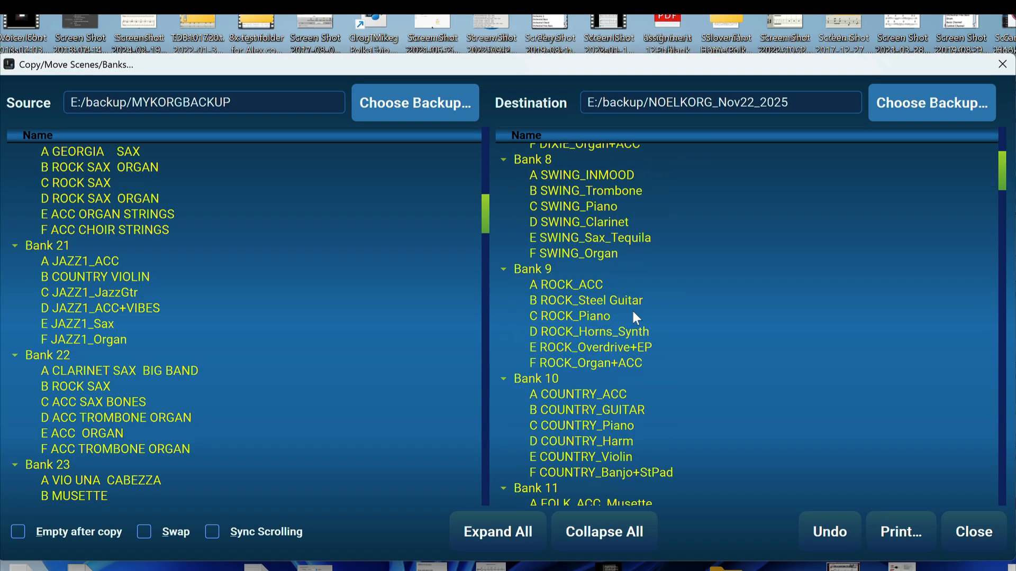
{"action": "scroll", "coordinate": [633, 318], "scroll_direction": "up", "scroll_amount": 20}
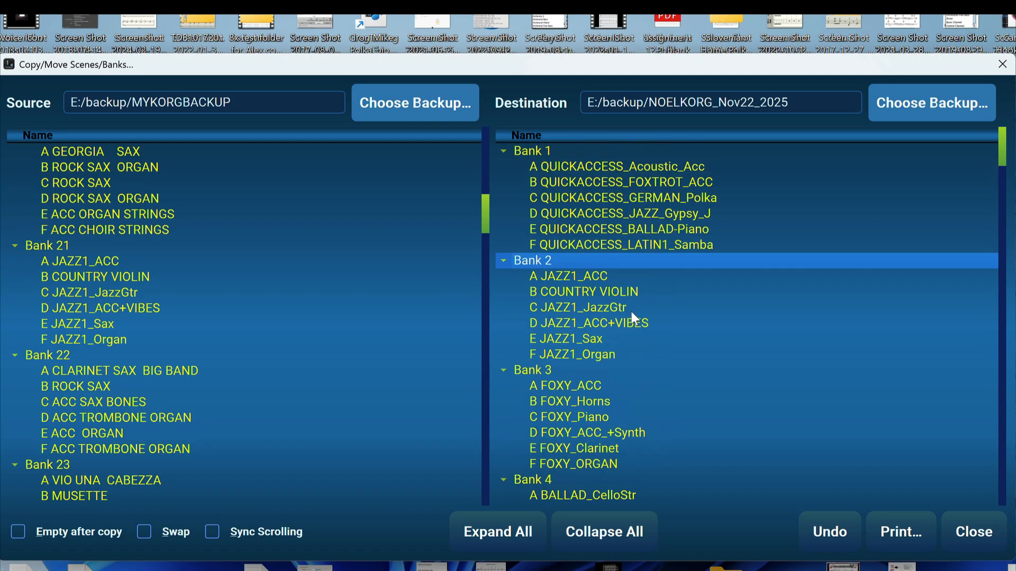
{"action": "scroll", "coordinate": [631, 311], "scroll_direction": "down", "scroll_amount": 20}
{"action": "scroll", "coordinate": [183, 336], "scroll_direction": "down", "scroll_amount": 20}
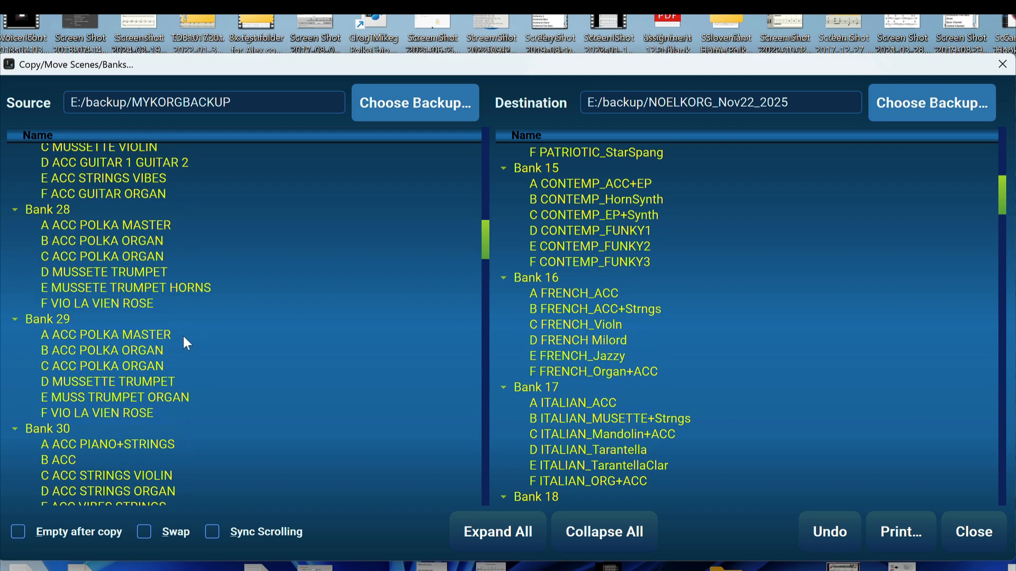
{"action": "scroll", "coordinate": [182, 337], "scroll_direction": "up", "scroll_amount": 20}
{"action": "scroll", "coordinate": [182, 336], "scroll_direction": "up", "scroll_amount": 10}
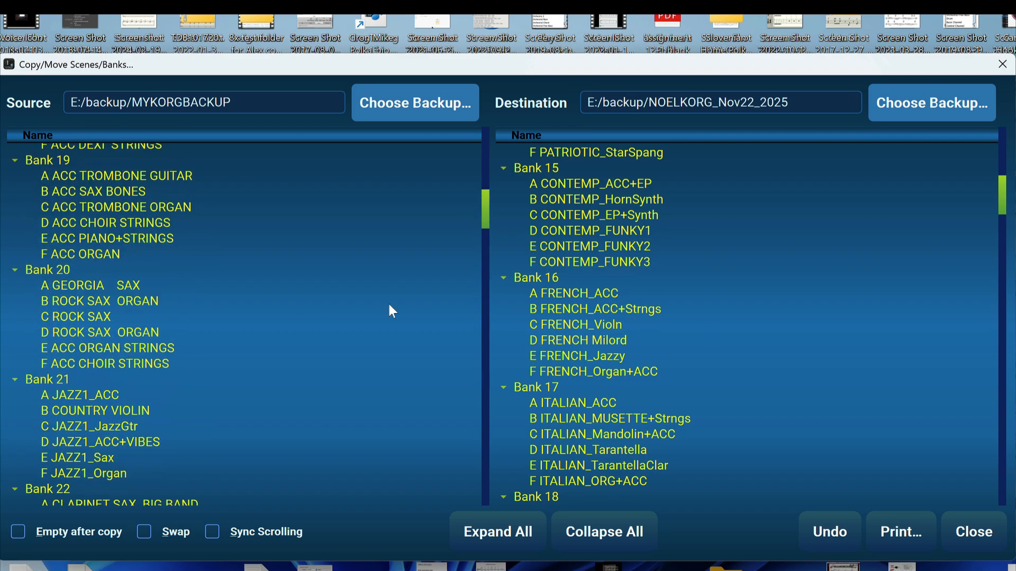
{"action": "scroll", "coordinate": [90, 286], "scroll_direction": "up", "scroll_amount": 8}
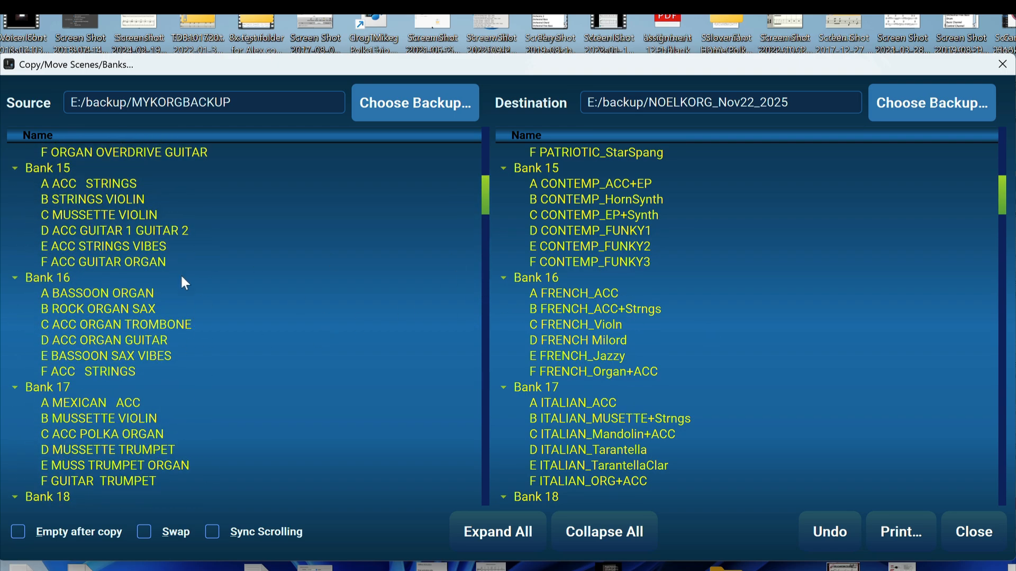
{"action": "left_click", "coordinate": [96, 297]}
{"action": "left_click_drag", "start_coordinate": [79, 297], "coordinate": [619, 309]}
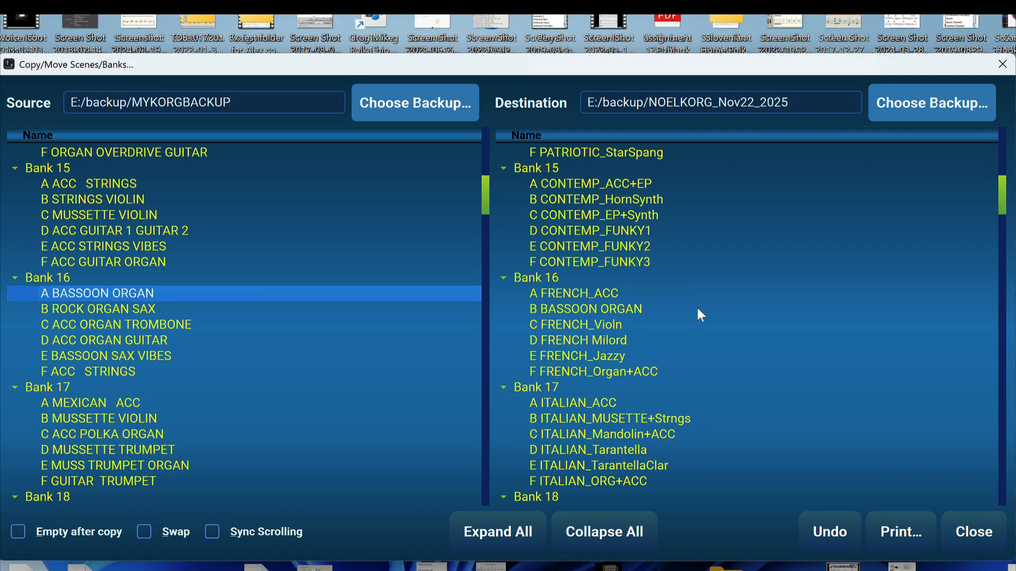
Copy SWING_INMOOD, SWING_Trombone and SWING_Piano together from the destination's Bank 8 into slots D to F of the source's Bank 15
{"action": "scroll", "coordinate": [728, 315], "scroll_direction": "down", "scroll_amount": 8}
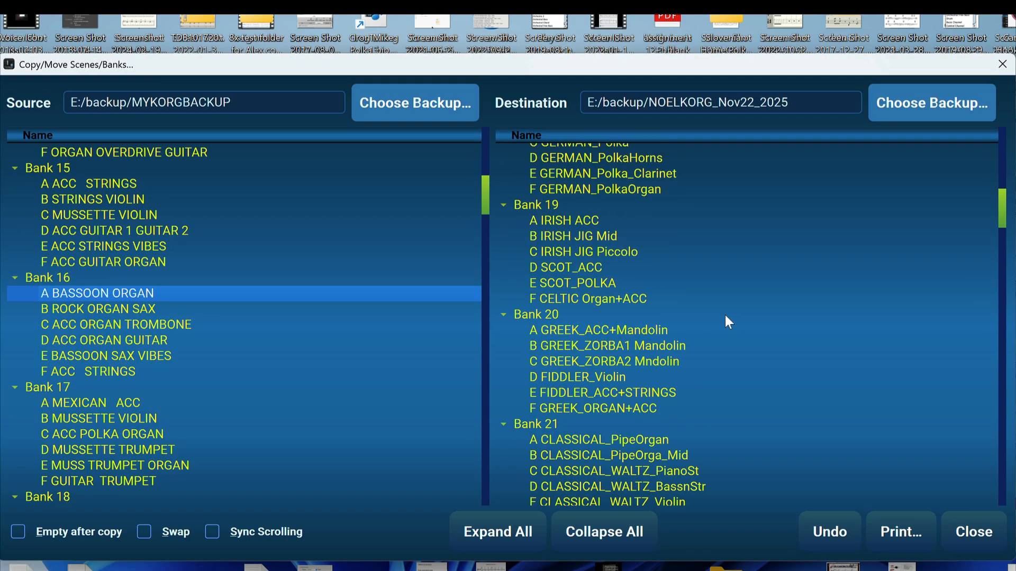
{"action": "scroll", "coordinate": [725, 315], "scroll_direction": "up", "scroll_amount": 15}
{"action": "scroll", "coordinate": [714, 358], "scroll_direction": "up", "scroll_amount": 12}
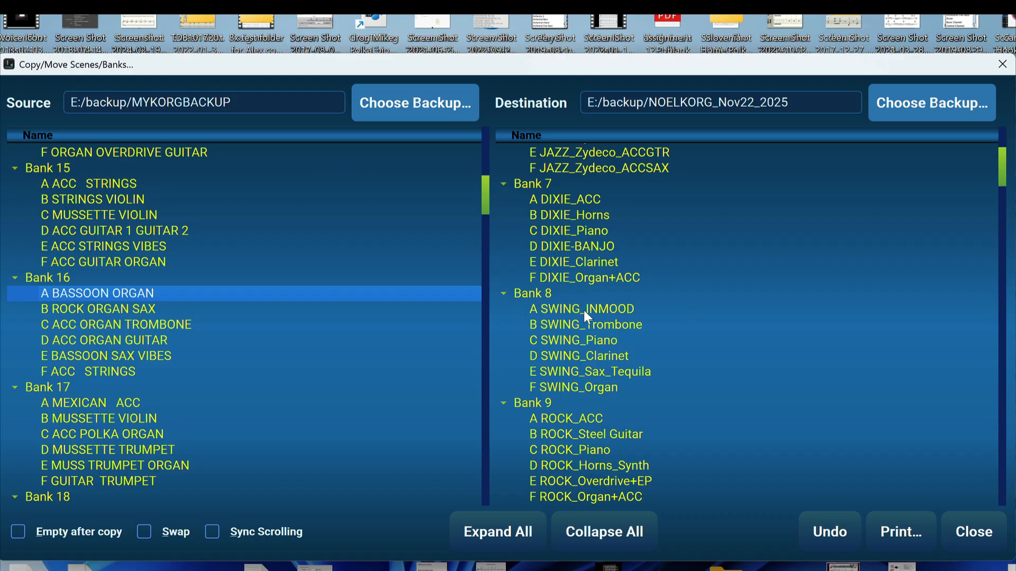
{"action": "left_click", "coordinate": [560, 309]}
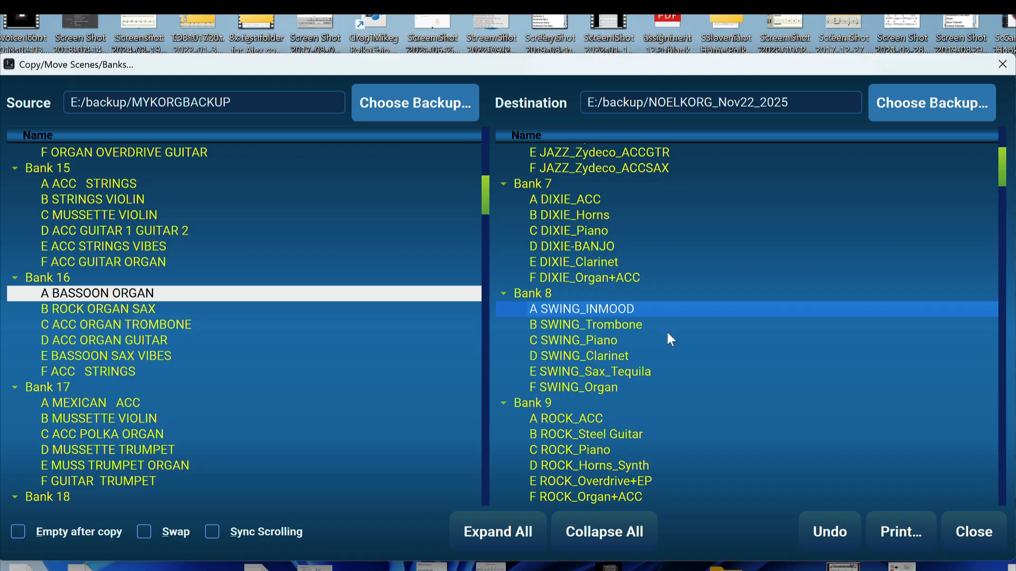
{"action": "left_click", "coordinate": [566, 342], "text": "shift"}
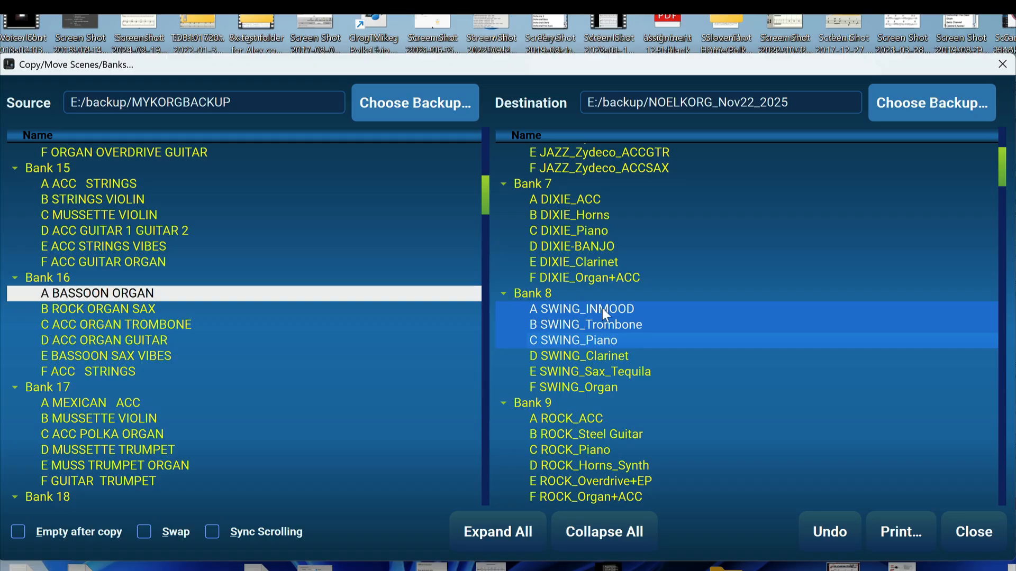
{"action": "left_click_drag", "start_coordinate": [602, 308], "coordinate": [256, 231]}
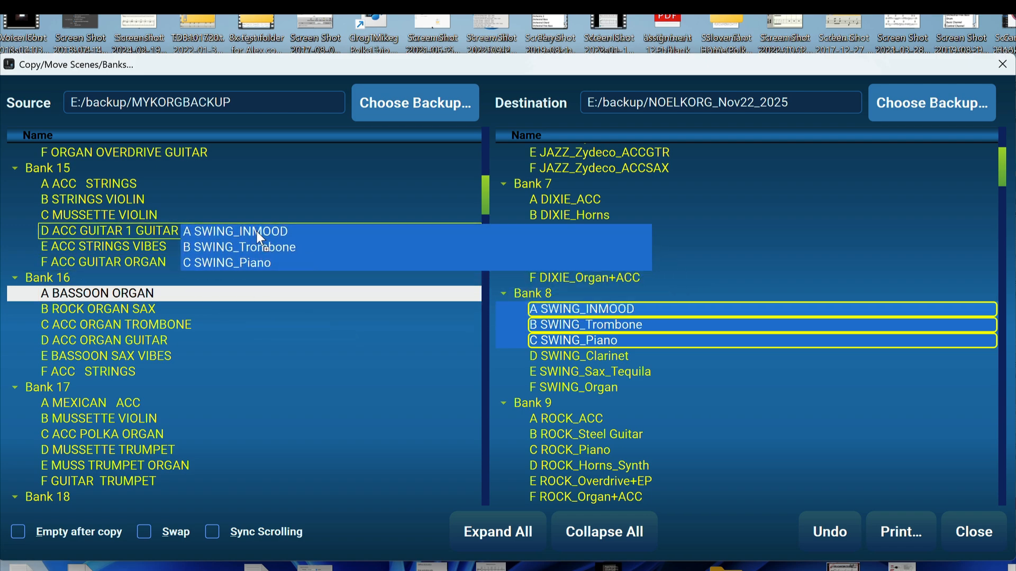
{"action": "left_click_drag", "start_coordinate": [256, 231], "coordinate": [257, 231]}
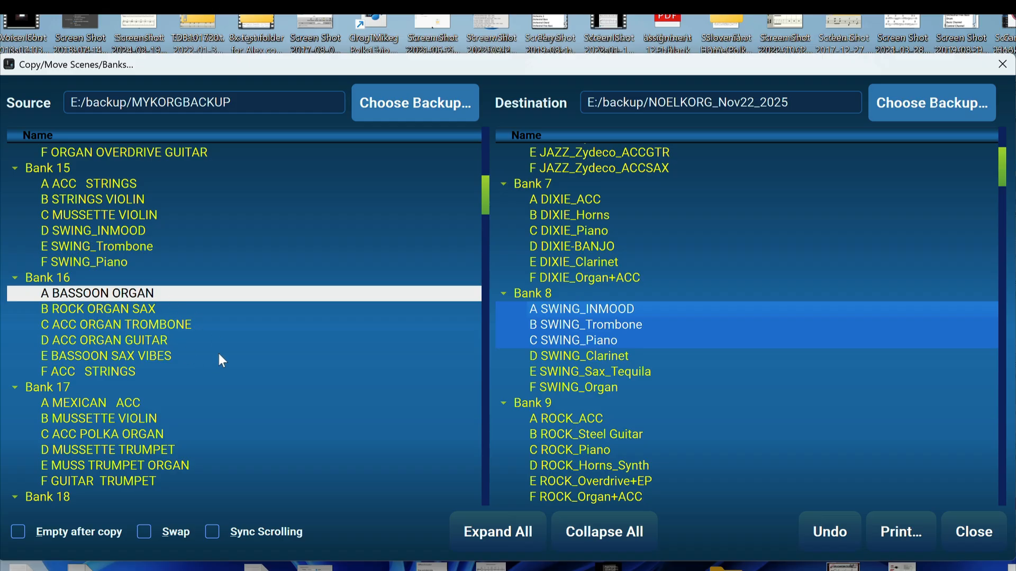
Enable emptying after copy and move BASSOON ORGAN from the source's Bank 16 to slot A of the destination's Bank 9
{"action": "scroll", "coordinate": [220, 355], "scroll_direction": "down", "scroll_amount": 2}
{"action": "scroll", "coordinate": [219, 355], "scroll_direction": "up", "scroll_amount": 2}
{"action": "left_click", "coordinate": [88, 294]}
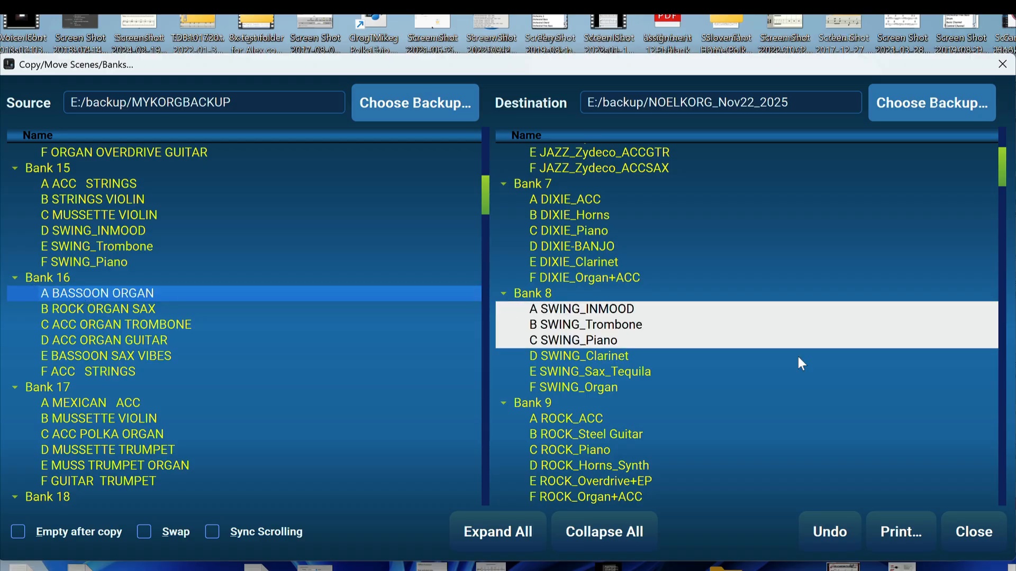
{"action": "left_click", "coordinate": [18, 532]}
{"action": "left_click_drag", "start_coordinate": [88, 291], "coordinate": [652, 421]}
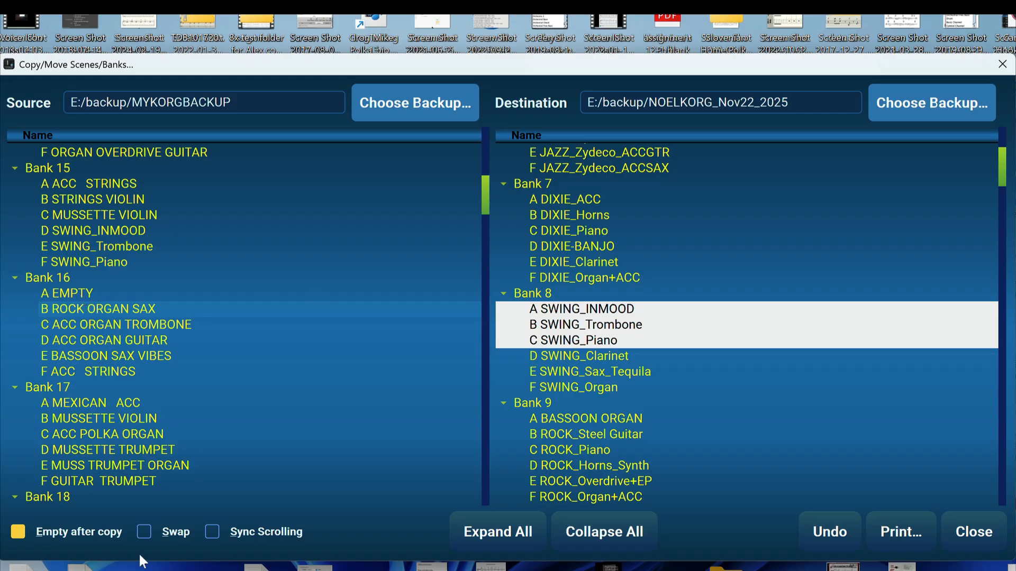
Disable emptying after copy and enable swap mode for the two backups
{"action": "left_click", "coordinate": [143, 532]}
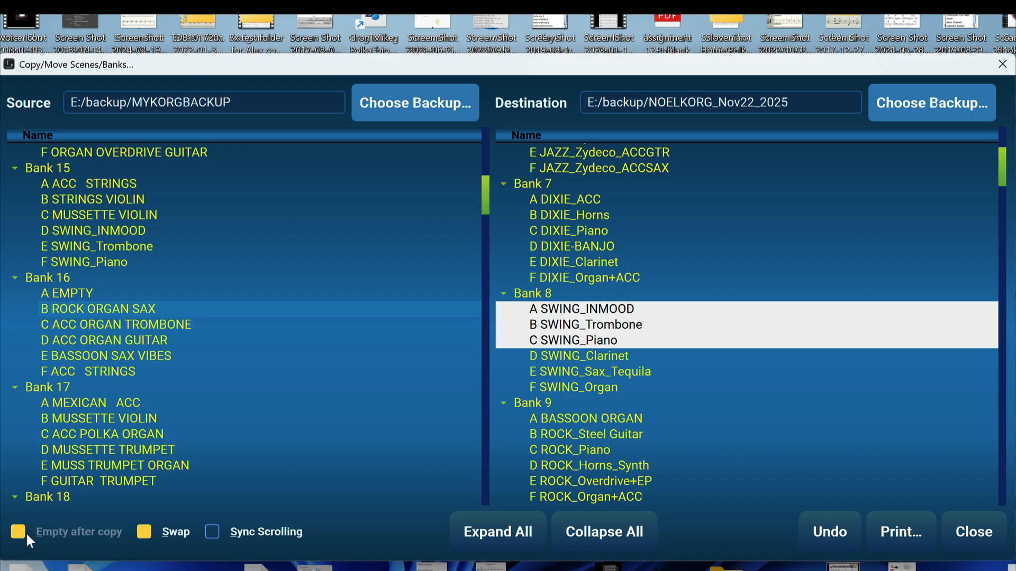
{"action": "left_click", "coordinate": [143, 532]}
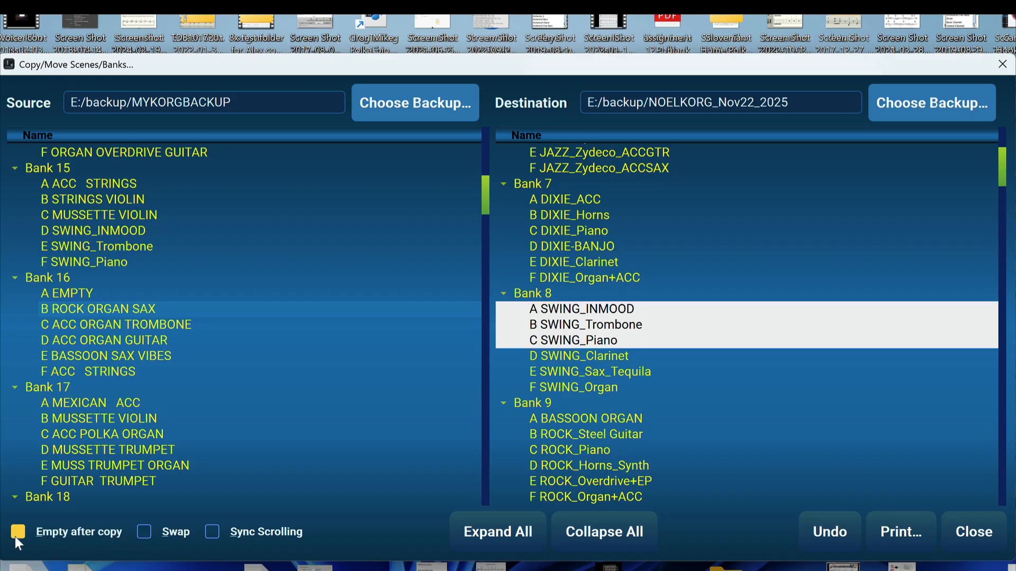
{"action": "left_click", "coordinate": [143, 531]}
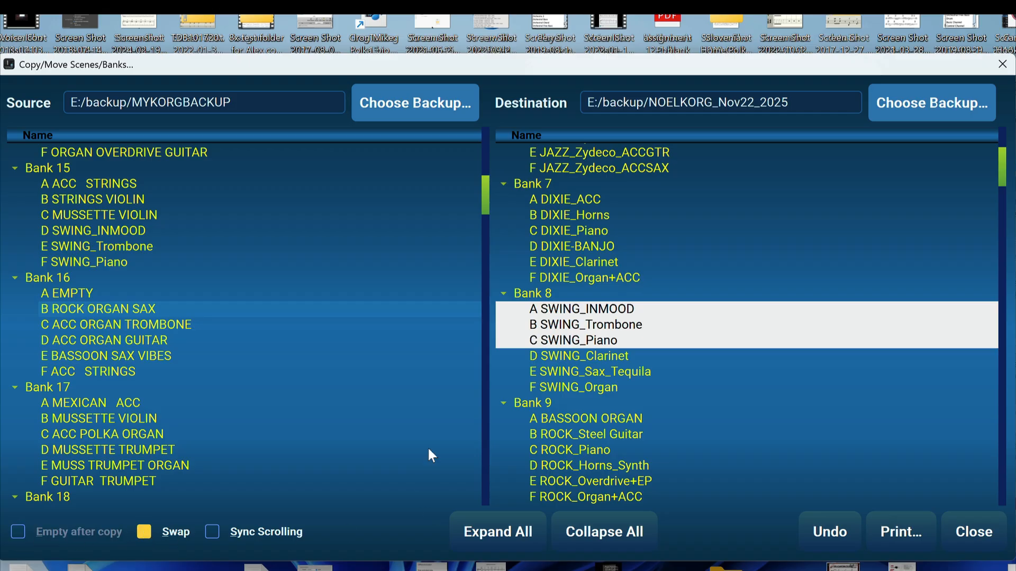
Swap SWING_INMOOD in slot A of the destination's Bank 8 with ROCK ORGAN SAX in slot B of the source's Bank 16
{"action": "left_click", "coordinate": [687, 386]}
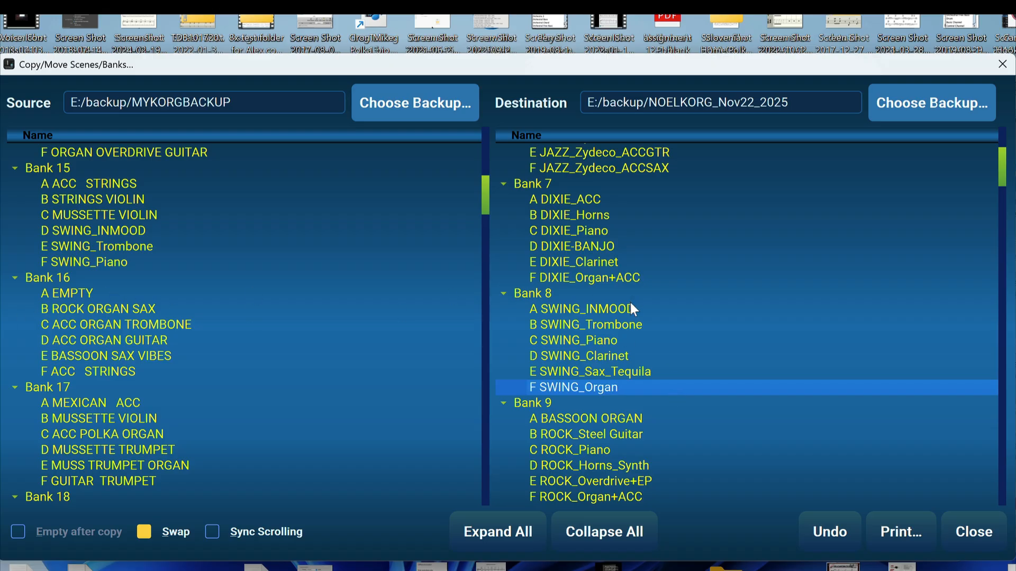
{"action": "left_click", "coordinate": [83, 309]}
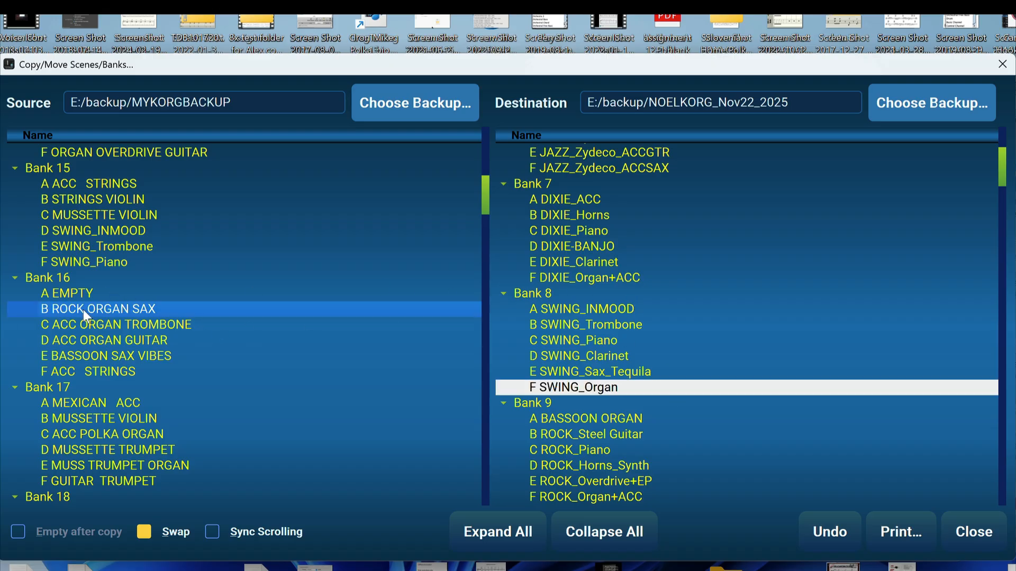
{"action": "left_click", "coordinate": [615, 314]}
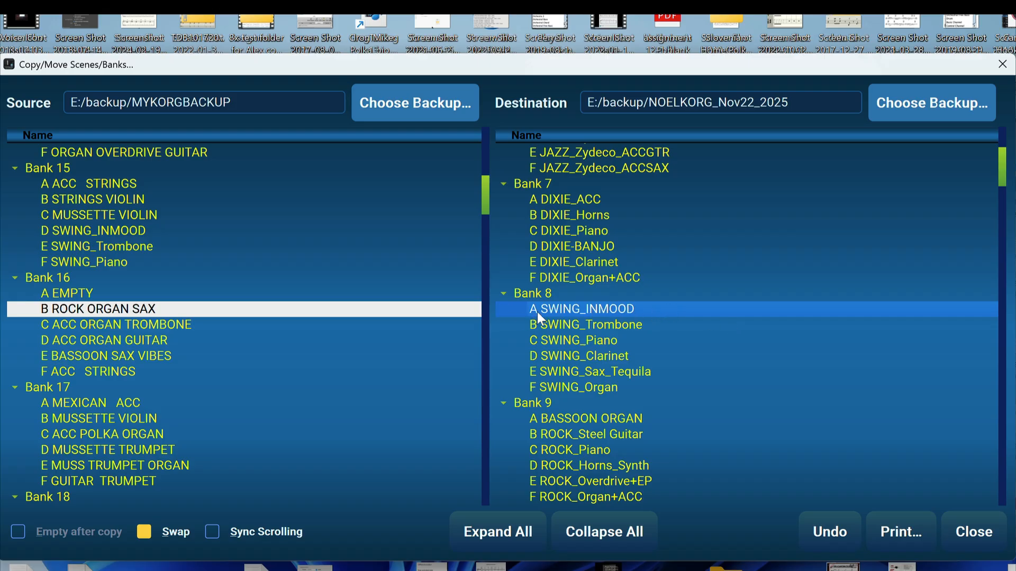
{"action": "left_click_drag", "start_coordinate": [601, 311], "coordinate": [161, 308]}
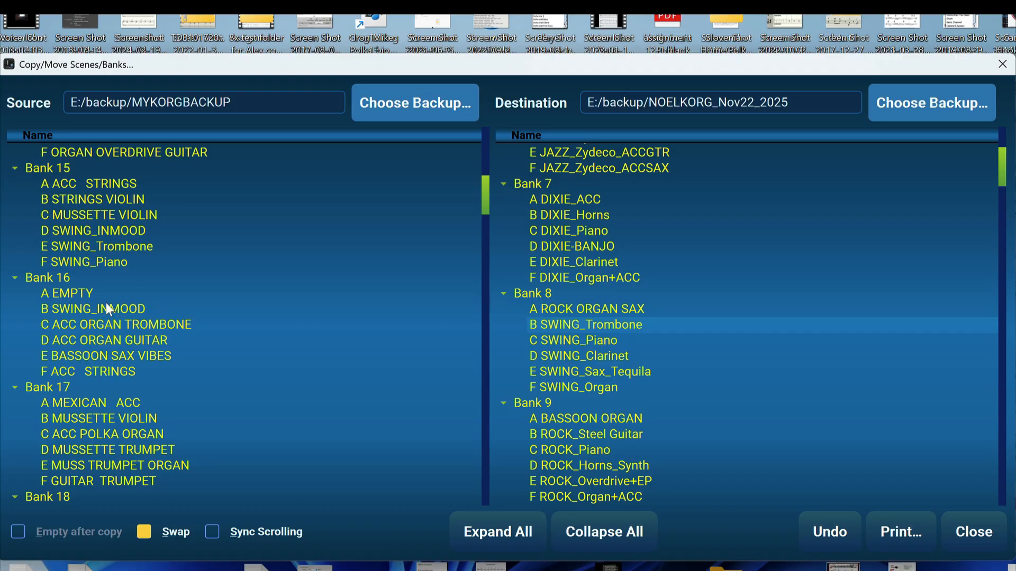
{"action": "left_click", "coordinate": [614, 311]}
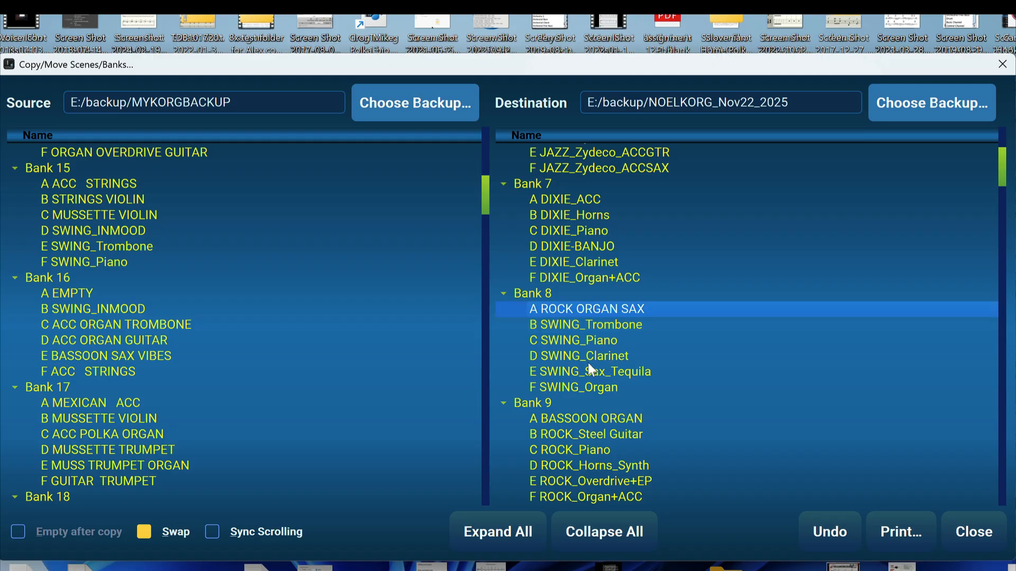
Swap SWING_Organ in slot F of the destination's Bank 8 with ACC STRINGS in slot F of the source's Bank 16, and disable swap mode
{"action": "scroll", "coordinate": [590, 367], "scroll_direction": "down", "scroll_amount": 1}
{"action": "left_click", "coordinate": [588, 344]}
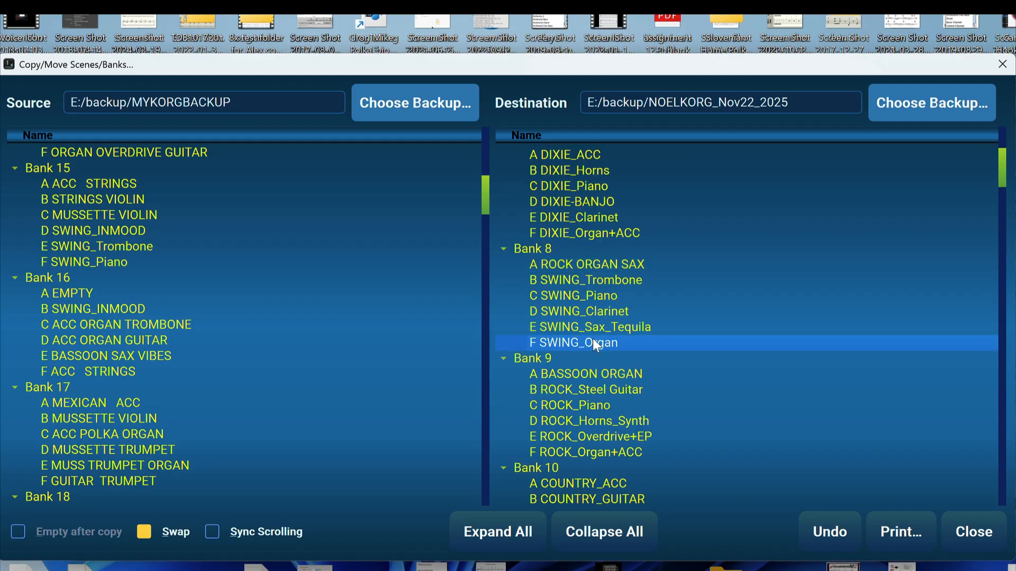
{"action": "left_click_drag", "start_coordinate": [603, 342], "coordinate": [137, 375]}
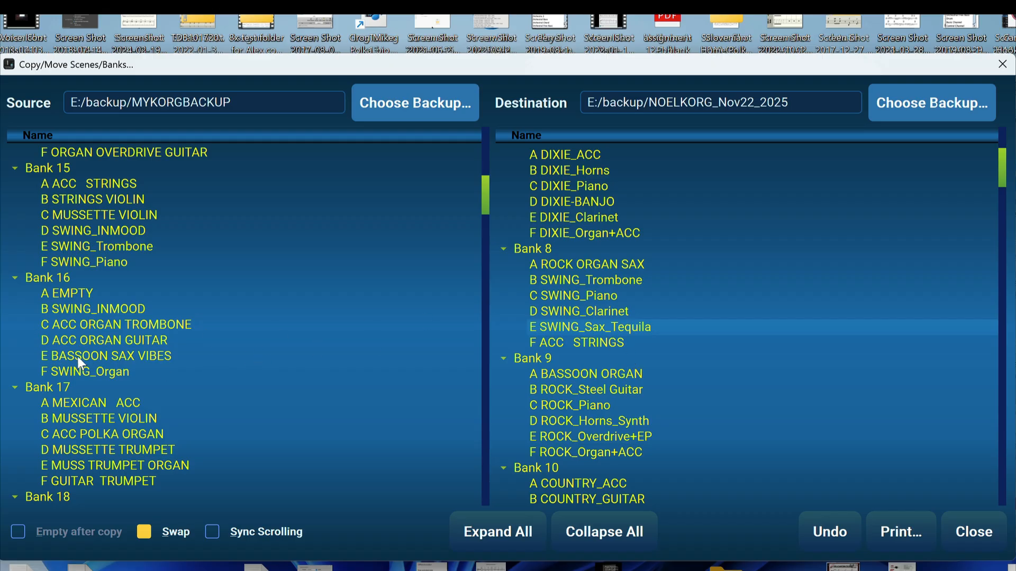
{"action": "left_click", "coordinate": [143, 532]}
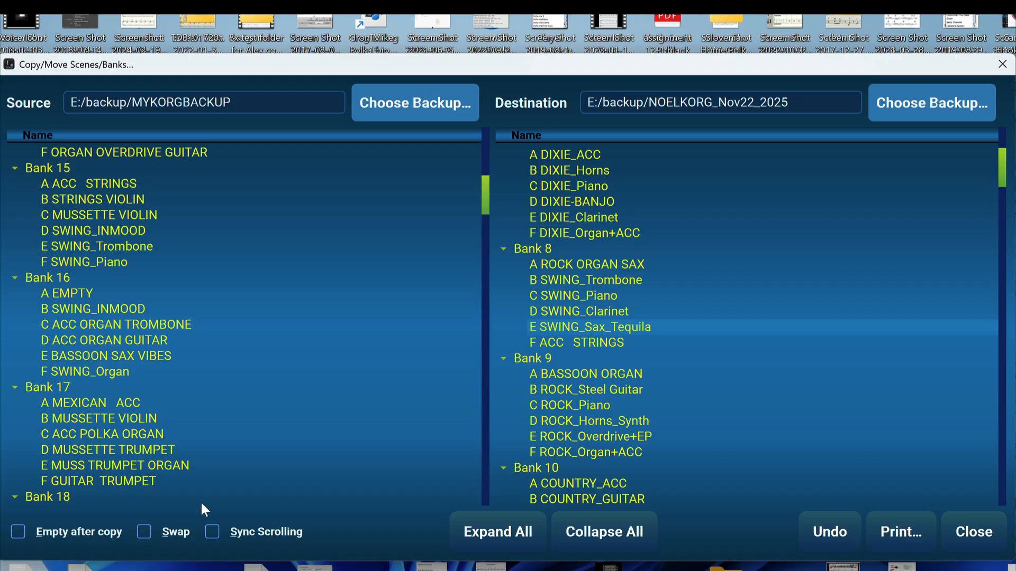
Enable synchronized scrolling and browse the same banks side by side in both trees
{"action": "left_click", "coordinate": [212, 532]}
{"action": "scroll", "coordinate": [369, 331], "scroll_direction": "down", "scroll_amount": 20}
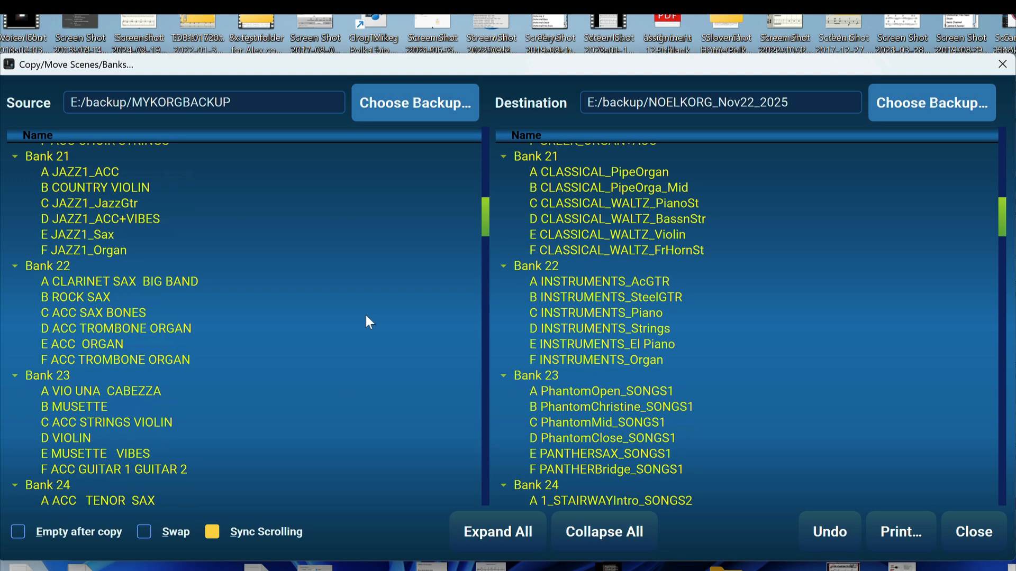
{"action": "scroll", "coordinate": [360, 324], "scroll_direction": "down", "scroll_amount": 13}
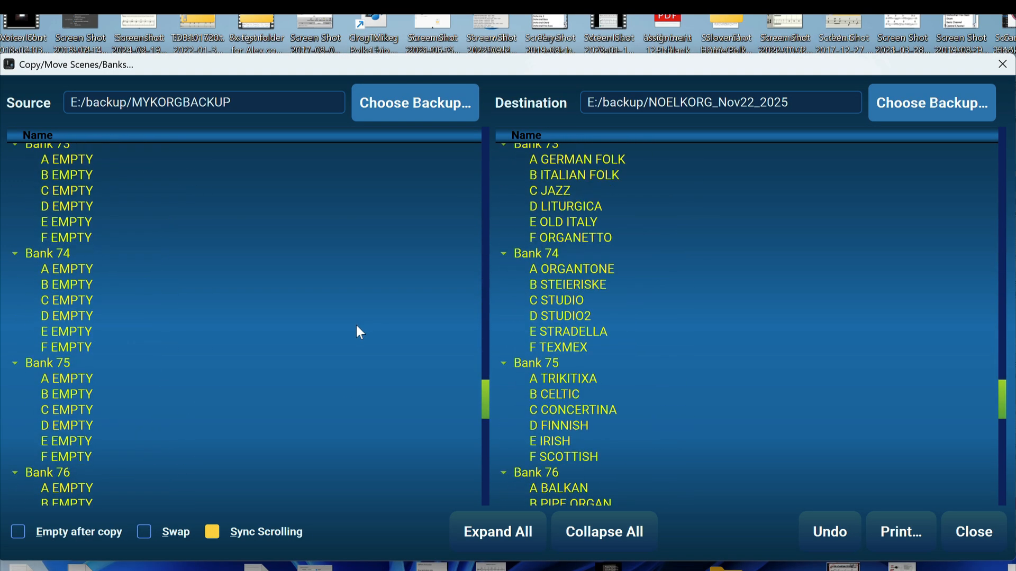
{"action": "scroll", "coordinate": [357, 325], "scroll_direction": "up", "scroll_amount": 20}
{"action": "scroll", "coordinate": [356, 326], "scroll_direction": "up", "scroll_amount": 12}
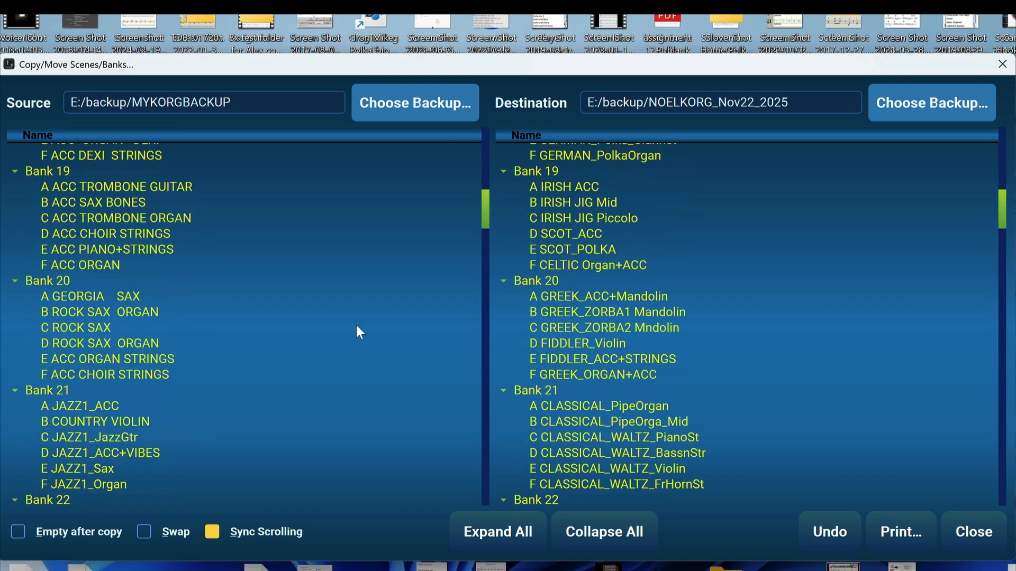
{"action": "scroll", "coordinate": [352, 330], "scroll_direction": "down", "scroll_amount": 20}
{"action": "scroll", "coordinate": [353, 332], "scroll_direction": "down", "scroll_amount": 20}
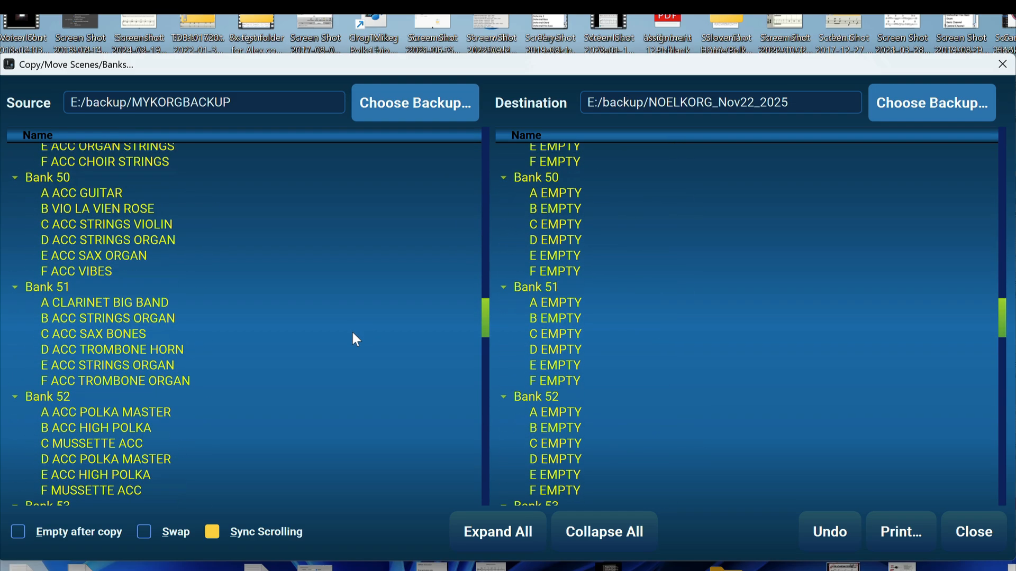
{"action": "scroll", "coordinate": [351, 334], "scroll_direction": "up", "scroll_amount": 13}
{"action": "scroll", "coordinate": [355, 342], "scroll_direction": "up", "scroll_amount": 20}
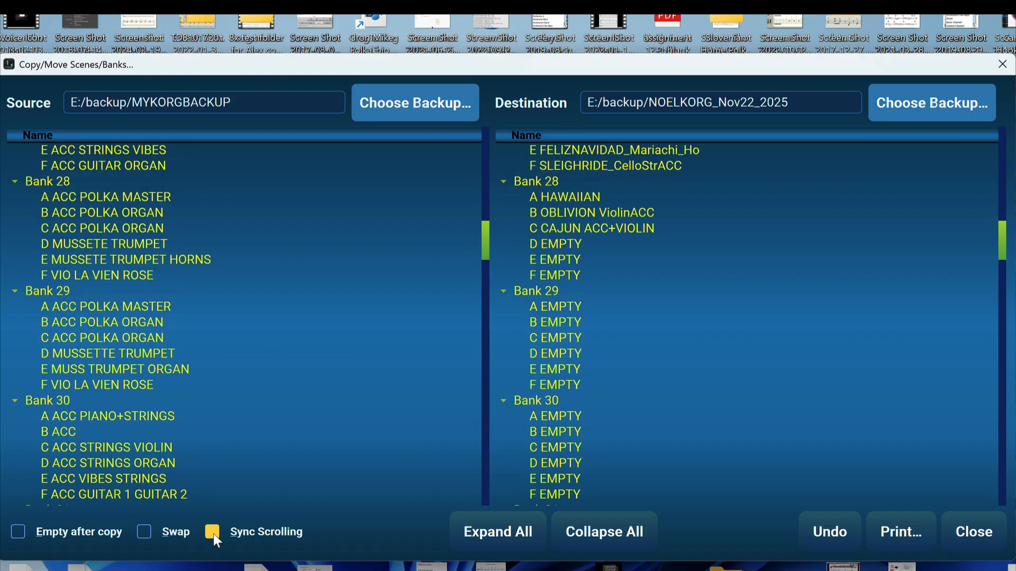
Disable synchronized scrolling and browse the source and destination trees independently of each other
{"action": "scroll", "coordinate": [318, 352], "scroll_direction": "down", "scroll_amount": 20}
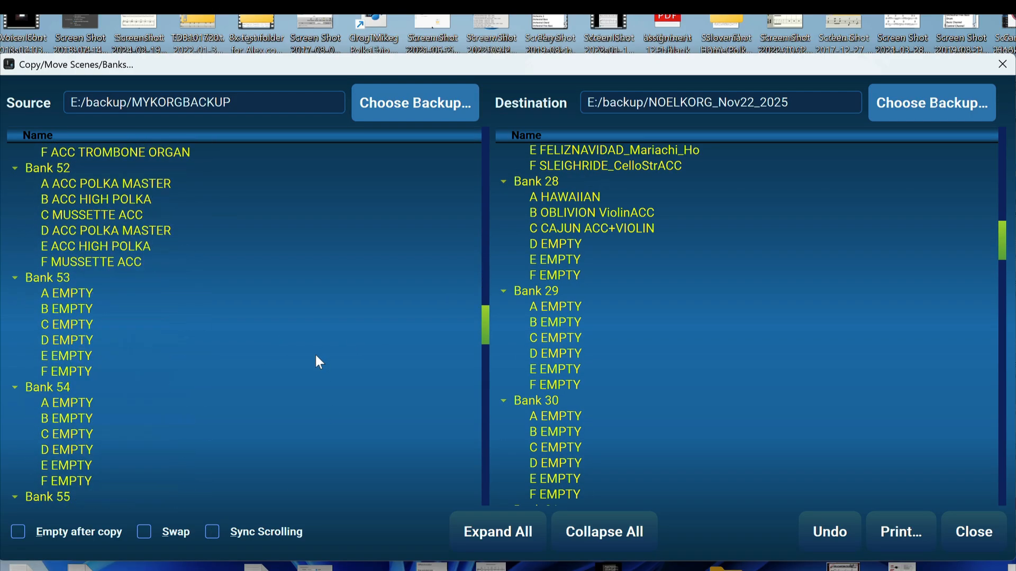
{"action": "scroll", "coordinate": [314, 359], "scroll_direction": "up", "scroll_amount": 20}
{"action": "scroll", "coordinate": [808, 328], "scroll_direction": "down", "scroll_amount": 20}
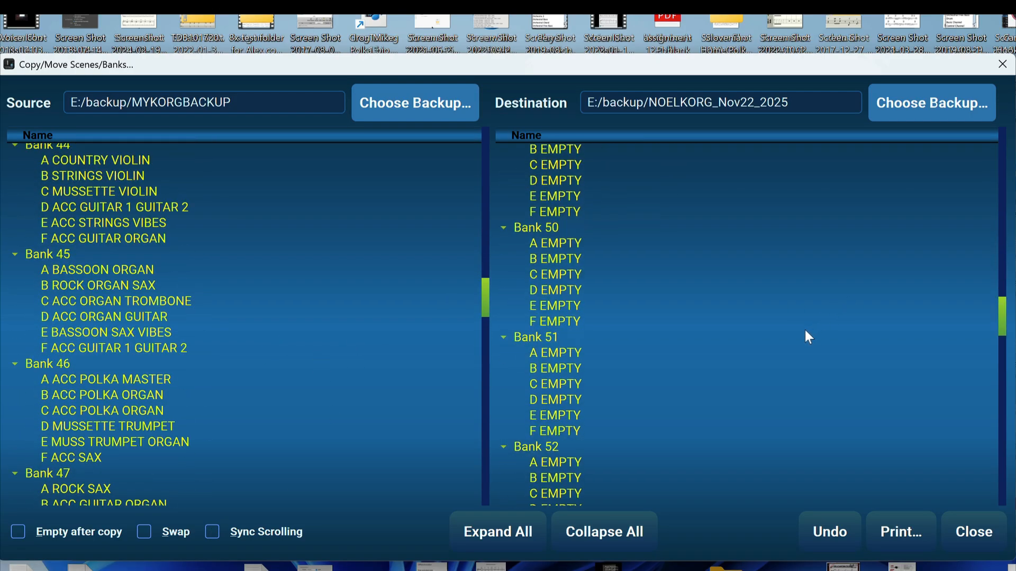
{"action": "scroll", "coordinate": [805, 329], "scroll_direction": "down", "scroll_amount": 20}
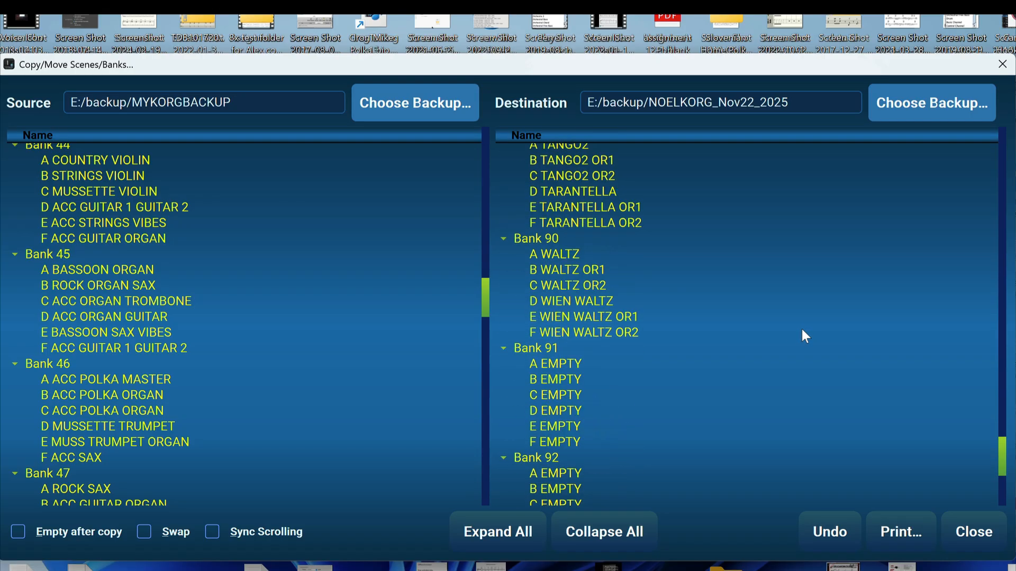
Copy Phantom Oboe from slot A of the source's Bank 13 to slot A of the destination's Bank 91 and check the copy
{"action": "scroll", "coordinate": [310, 358], "scroll_direction": "up", "scroll_amount": 20}
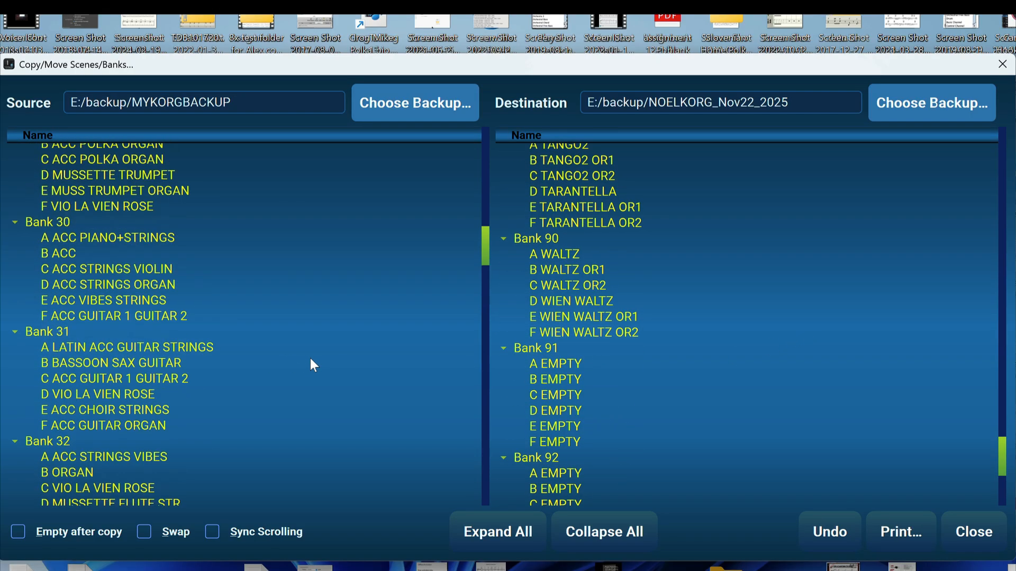
{"action": "scroll", "coordinate": [314, 365], "scroll_direction": "up", "scroll_amount": 3}
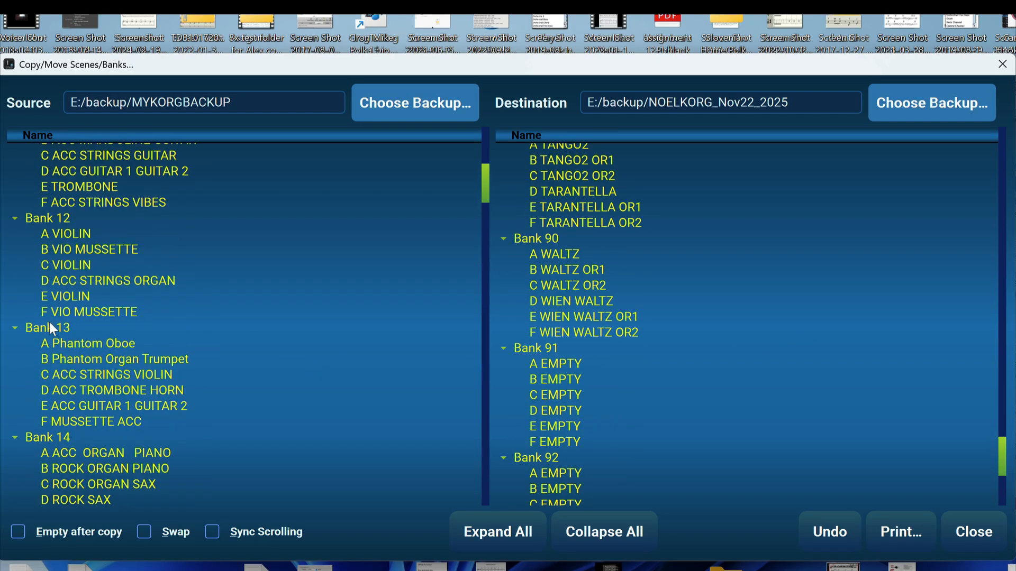
{"action": "left_click", "coordinate": [90, 344]}
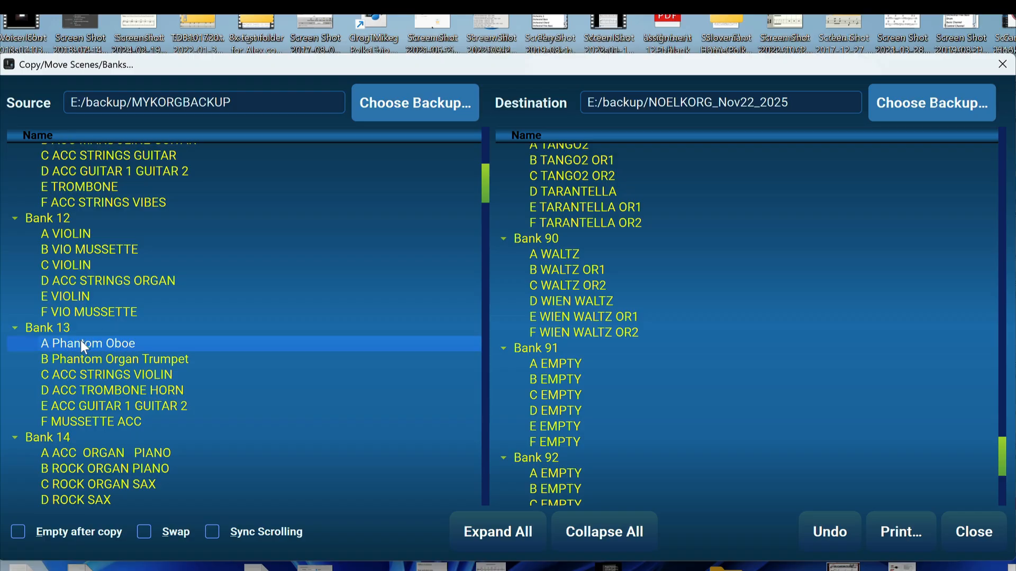
{"action": "left_click_drag", "start_coordinate": [84, 341], "coordinate": [647, 366]}
{"action": "scroll", "coordinate": [789, 419], "scroll_direction": "up", "scroll_amount": 15}
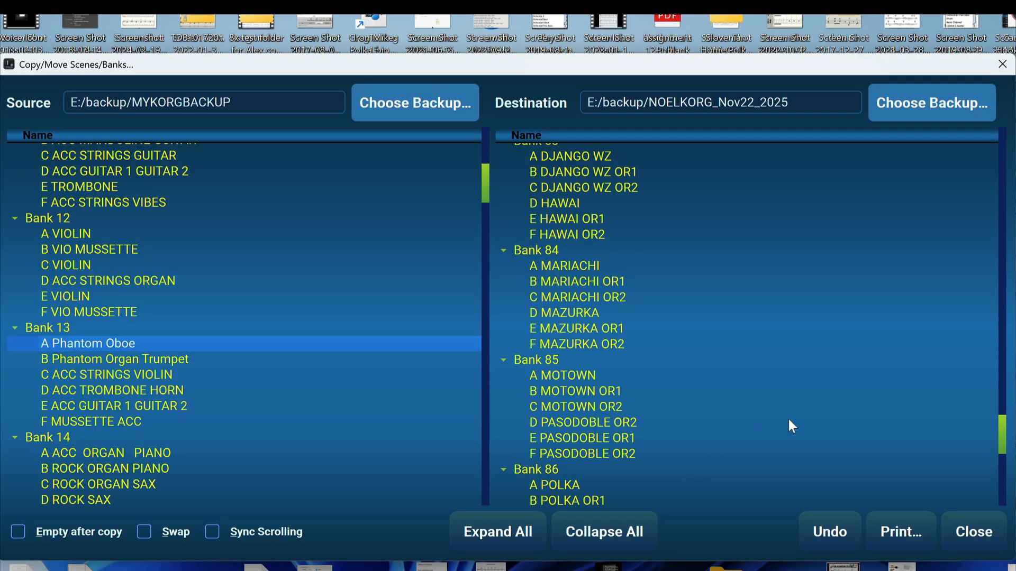
{"action": "scroll", "coordinate": [787, 418], "scroll_direction": "down", "scroll_amount": 16}
{"action": "scroll", "coordinate": [789, 423], "scroll_direction": "down", "scroll_amount": 4}
{"action": "scroll", "coordinate": [348, 430], "scroll_direction": "up", "scroll_amount": 5}
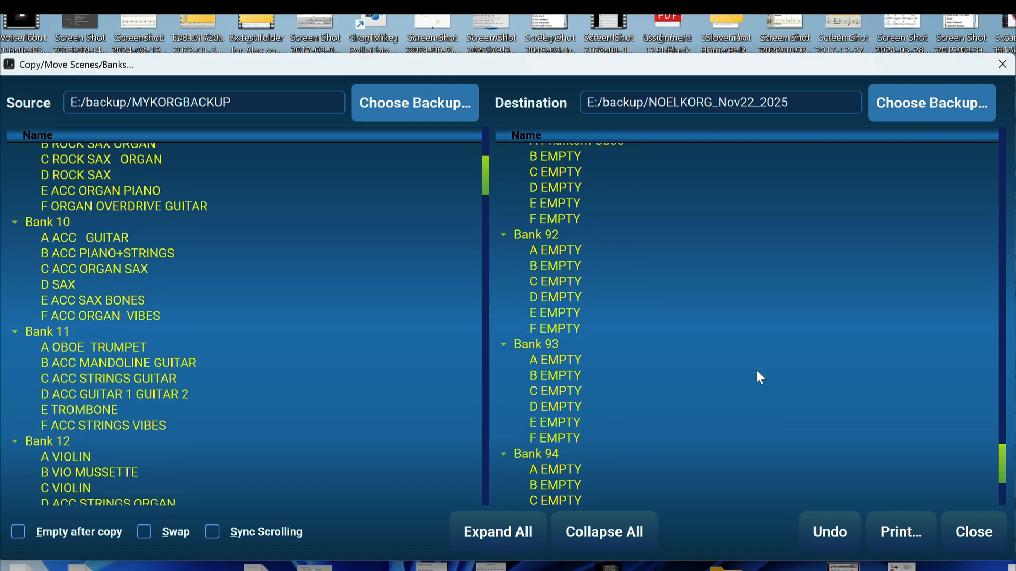
{"action": "scroll", "coordinate": [751, 370], "scroll_direction": "up", "scroll_amount": 2}
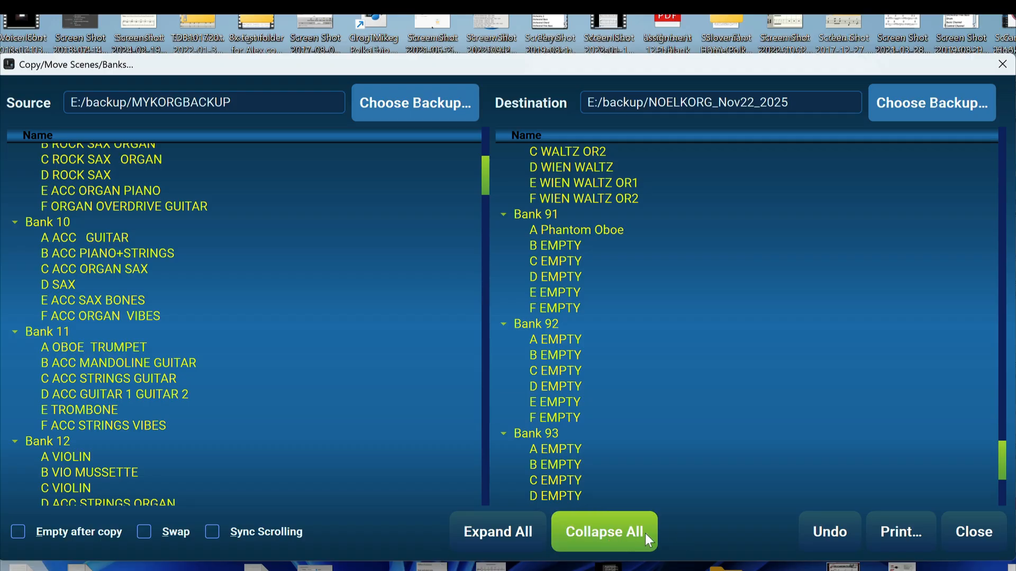
Collapse all banks in both trees and browse the source's list of bank names
{"action": "left_click", "coordinate": [612, 536]}
{"action": "scroll", "coordinate": [302, 394], "scroll_direction": "down", "scroll_amount": 7}
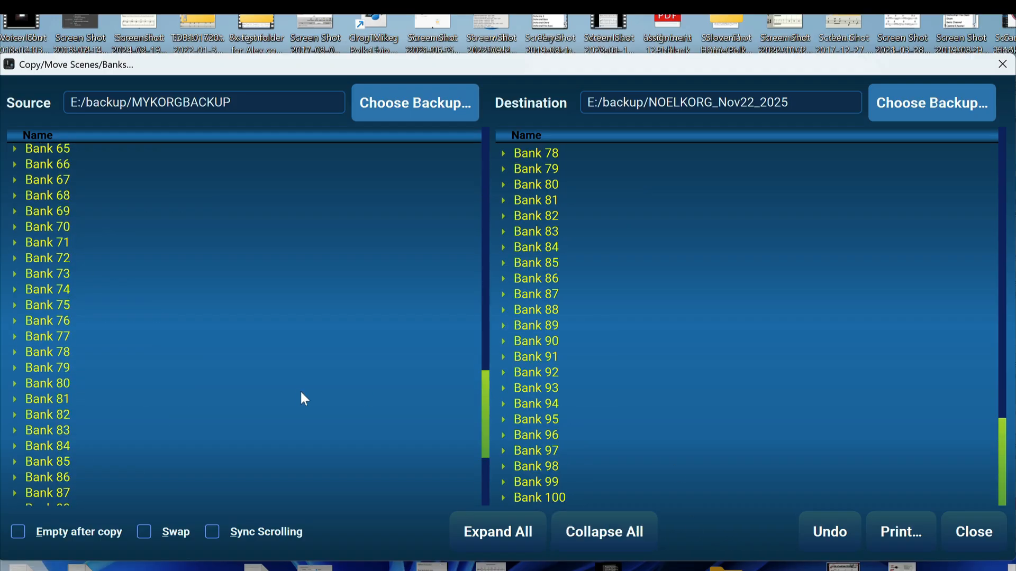
{"action": "scroll", "coordinate": [302, 392], "scroll_direction": "up", "scroll_amount": 20}
{"action": "scroll", "coordinate": [302, 392], "scroll_direction": "down", "scroll_amount": 20}
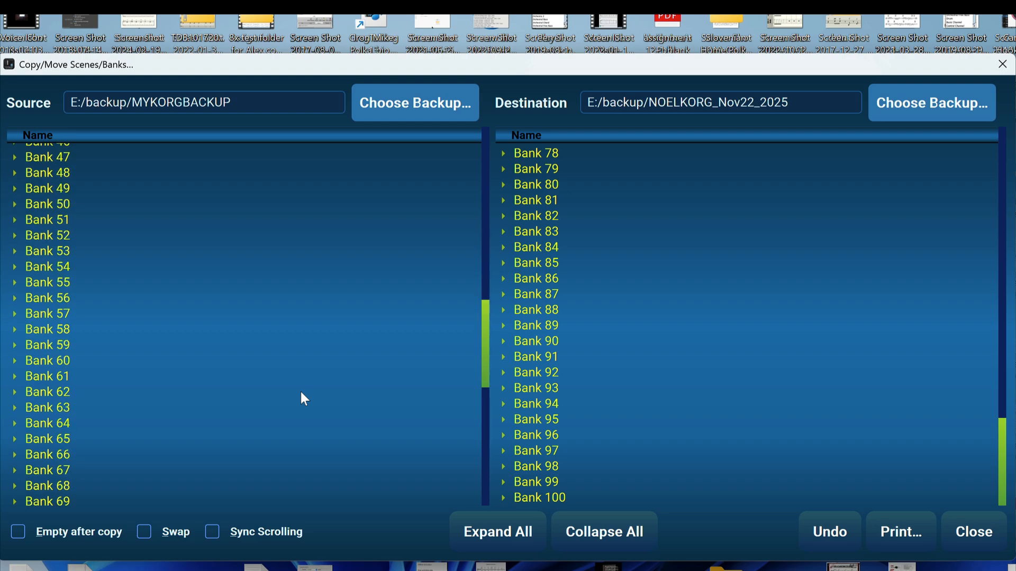
Expand all banks in both trees and look through the scenes of the source and destination
{"action": "left_click", "coordinate": [497, 534]}
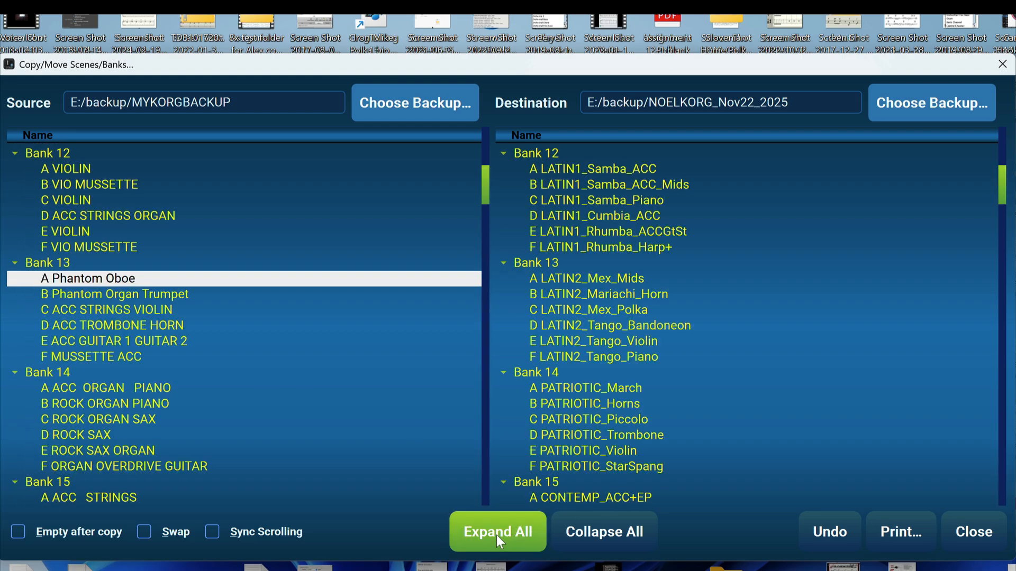
{"action": "scroll", "coordinate": [302, 455], "scroll_direction": "down", "scroll_amount": 13}
{"action": "scroll", "coordinate": [302, 453], "scroll_direction": "down", "scroll_amount": 10}
{"action": "scroll", "coordinate": [301, 453], "scroll_direction": "up", "scroll_amount": 19}
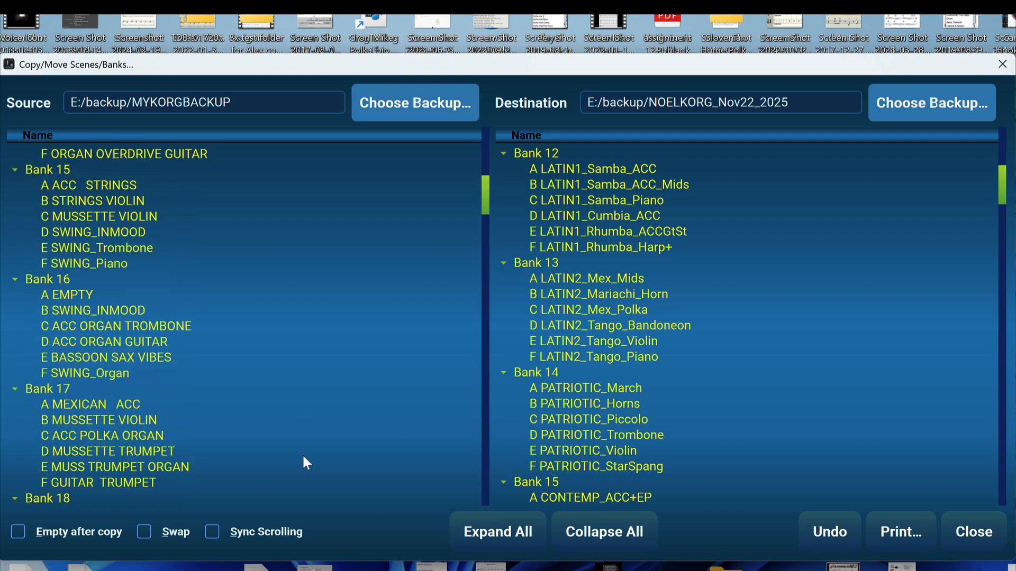
{"action": "scroll", "coordinate": [341, 352], "scroll_direction": "up", "scroll_amount": 2}
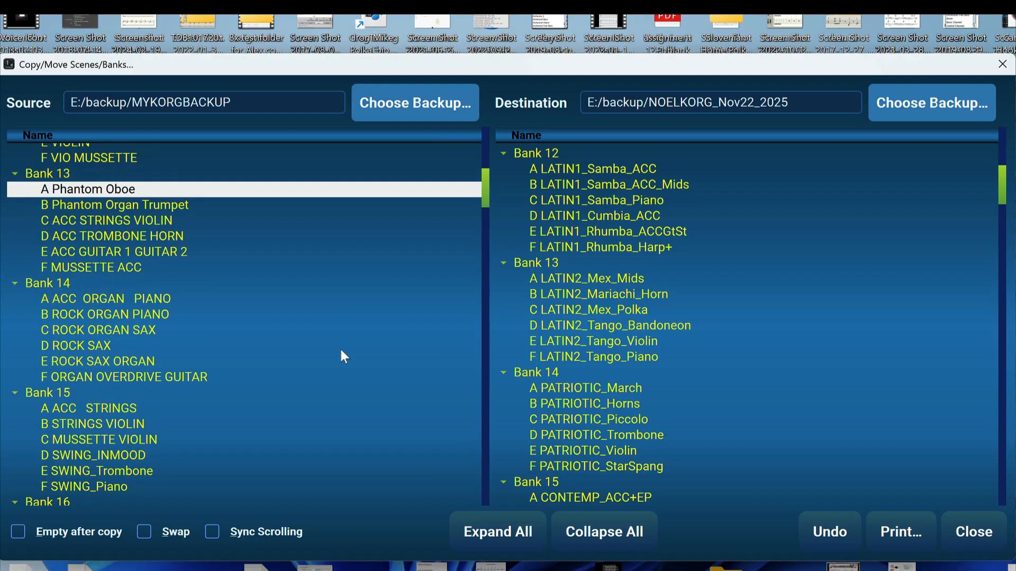
{"action": "scroll", "coordinate": [341, 351], "scroll_direction": "down", "scroll_amount": 5}
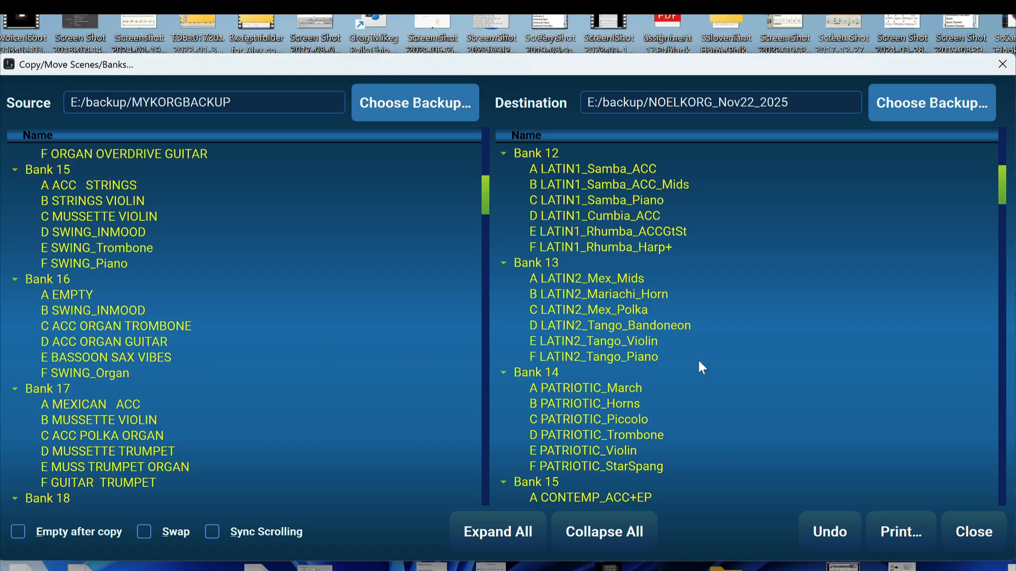
{"action": "scroll", "coordinate": [699, 367], "scroll_direction": "down", "scroll_amount": 4}
{"action": "scroll", "coordinate": [618, 349], "scroll_direction": "up", "scroll_amount": 5}
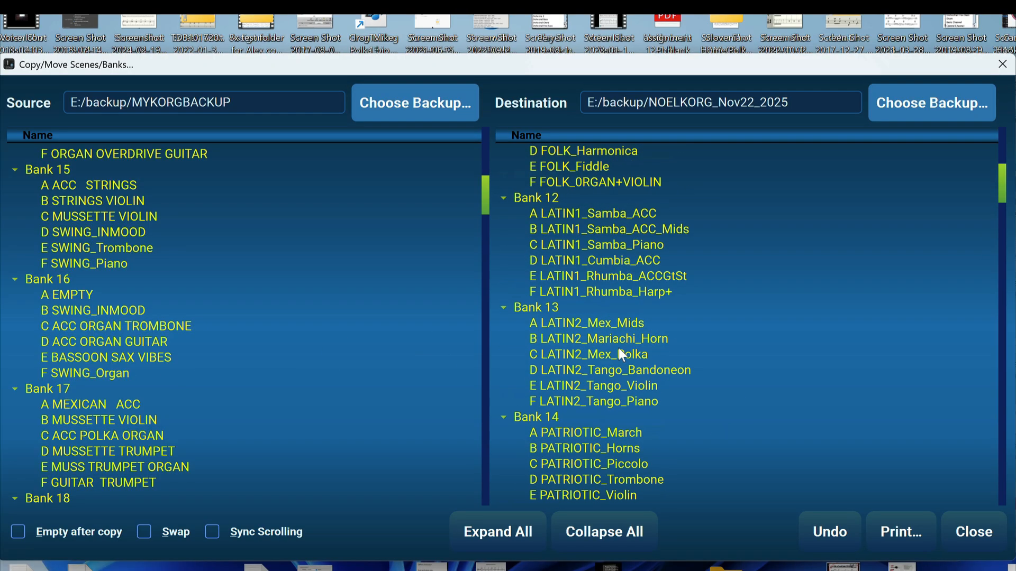
{"action": "scroll", "coordinate": [614, 349], "scroll_direction": "up", "scroll_amount": 3}
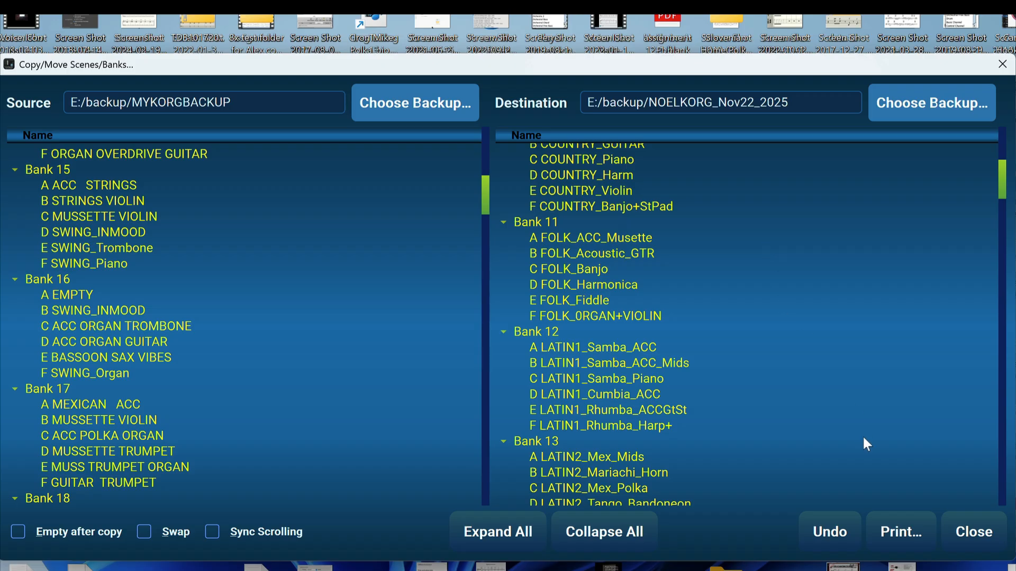
Generate a print preview of the left source tree covering all banks
{"action": "left_click", "coordinate": [908, 526]}
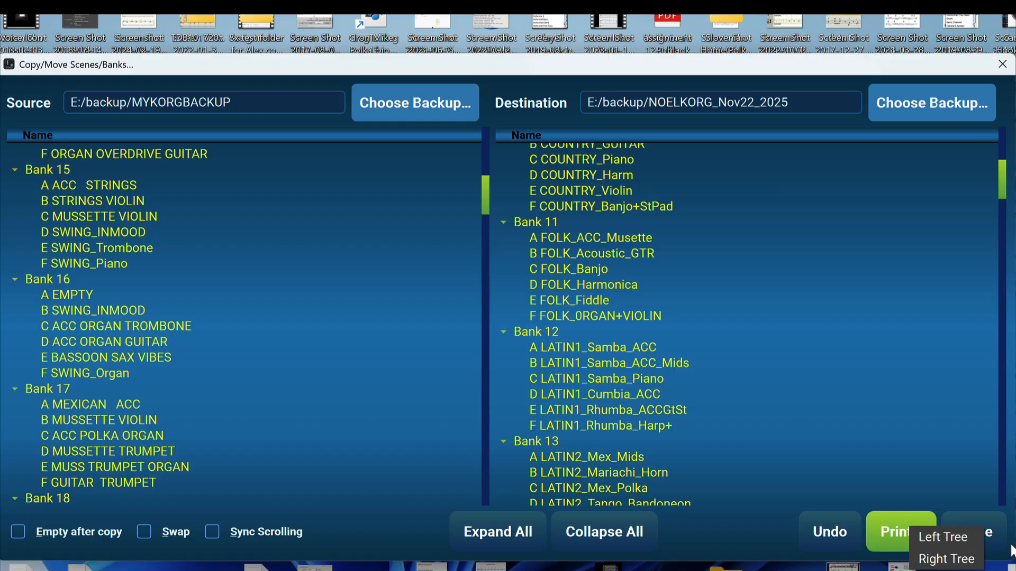
{"action": "left_click", "coordinate": [956, 540]}
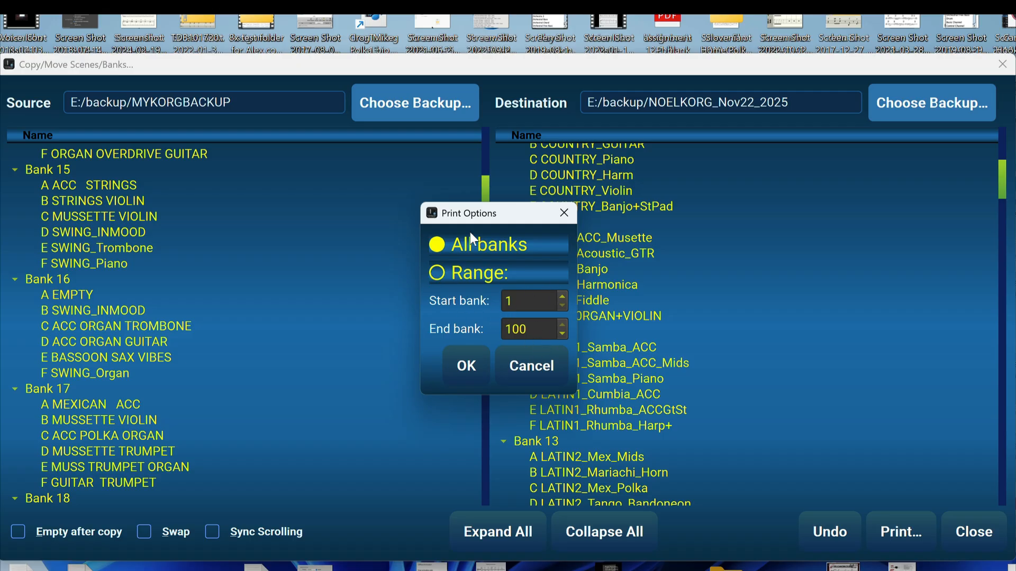
{"action": "left_click", "coordinate": [466, 360]}
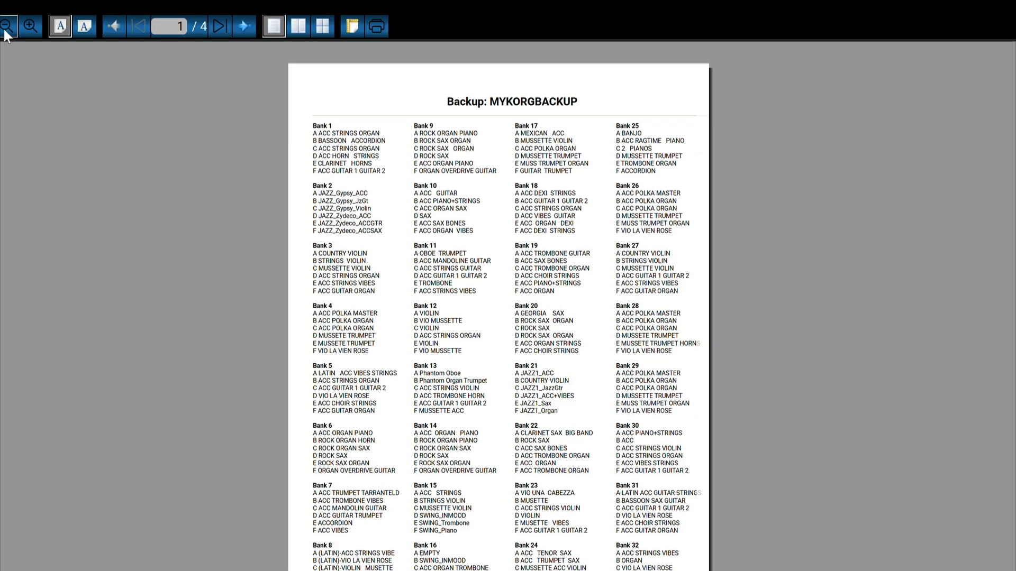
Set the print preview to landscape orientation and enlarge its first page to review the bank listing
{"action": "left_click", "coordinate": [79, 30]}
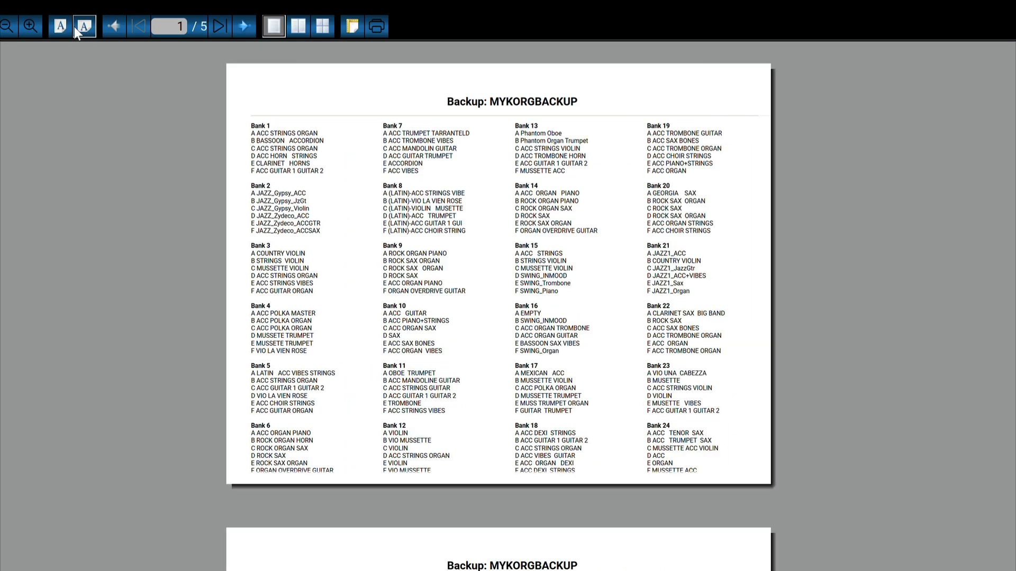
{"action": "left_click", "coordinate": [28, 32]}
{"action": "left_click", "coordinate": [27, 30]}
{"action": "left_click", "coordinate": [24, 26]}
{"action": "left_click", "coordinate": [25, 27]}
{"action": "scroll", "coordinate": [416, 246], "scroll_direction": "up", "scroll_amount": 2}
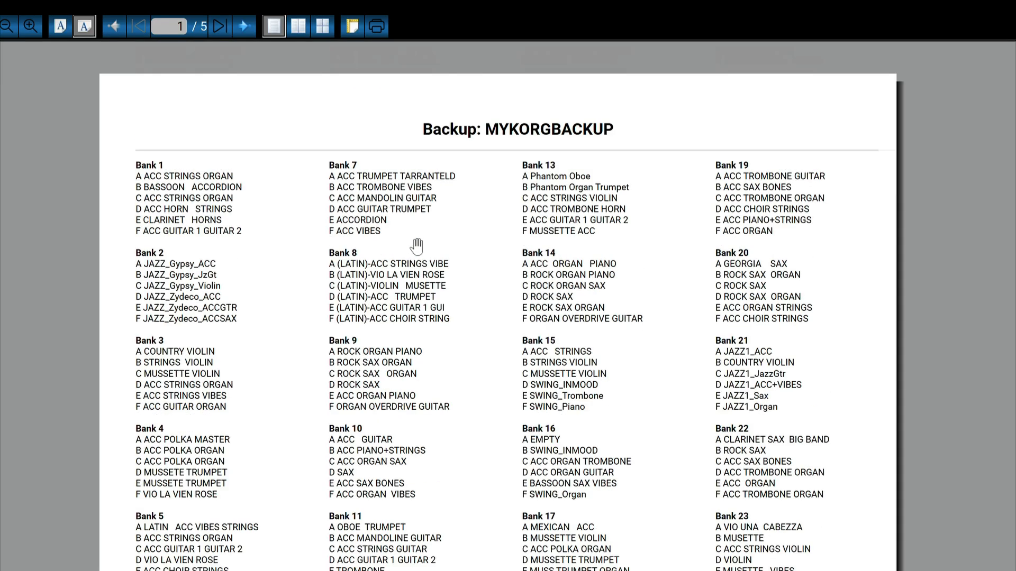
{"action": "scroll", "coordinate": [417, 246], "scroll_direction": "down", "scroll_amount": 2}
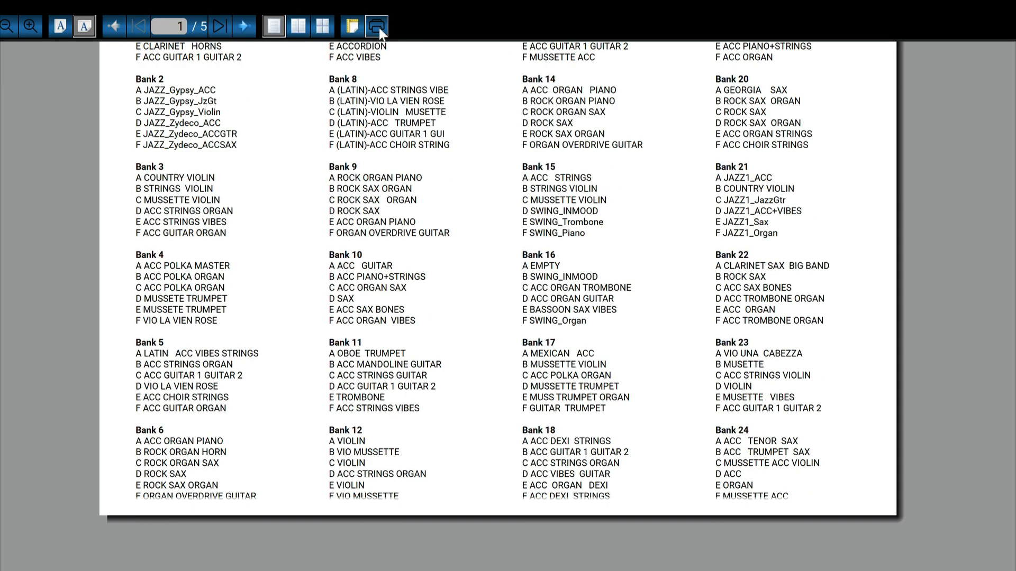